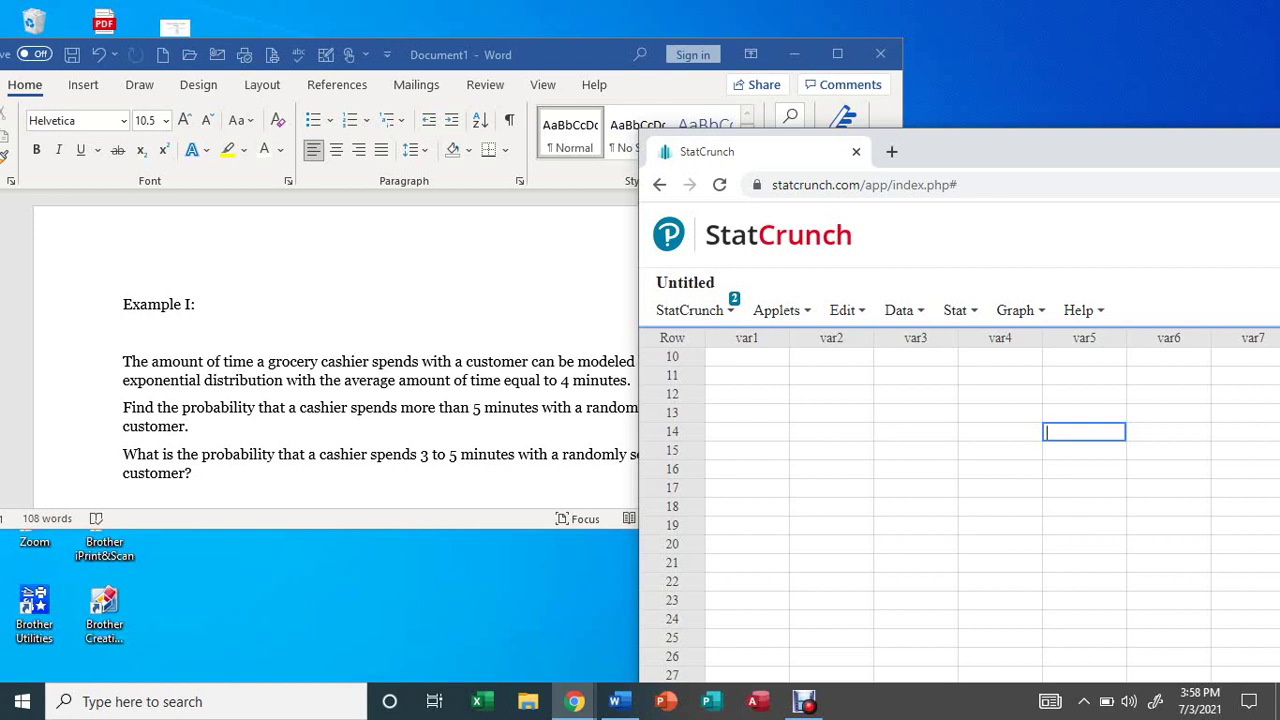
# Read Example I in the Word document and open the Exponential calculator in StatCrunch
pyautogui.hotkey('alt', 'Tab')
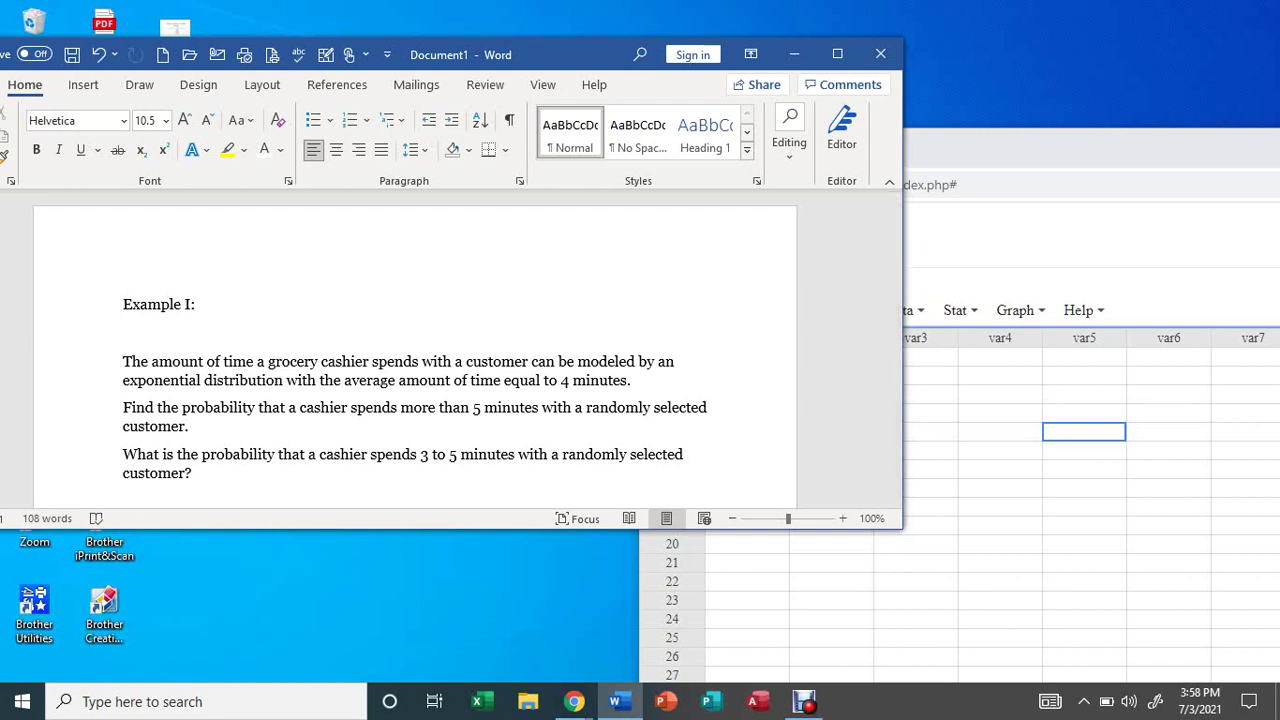
pyautogui.click(930, 413)
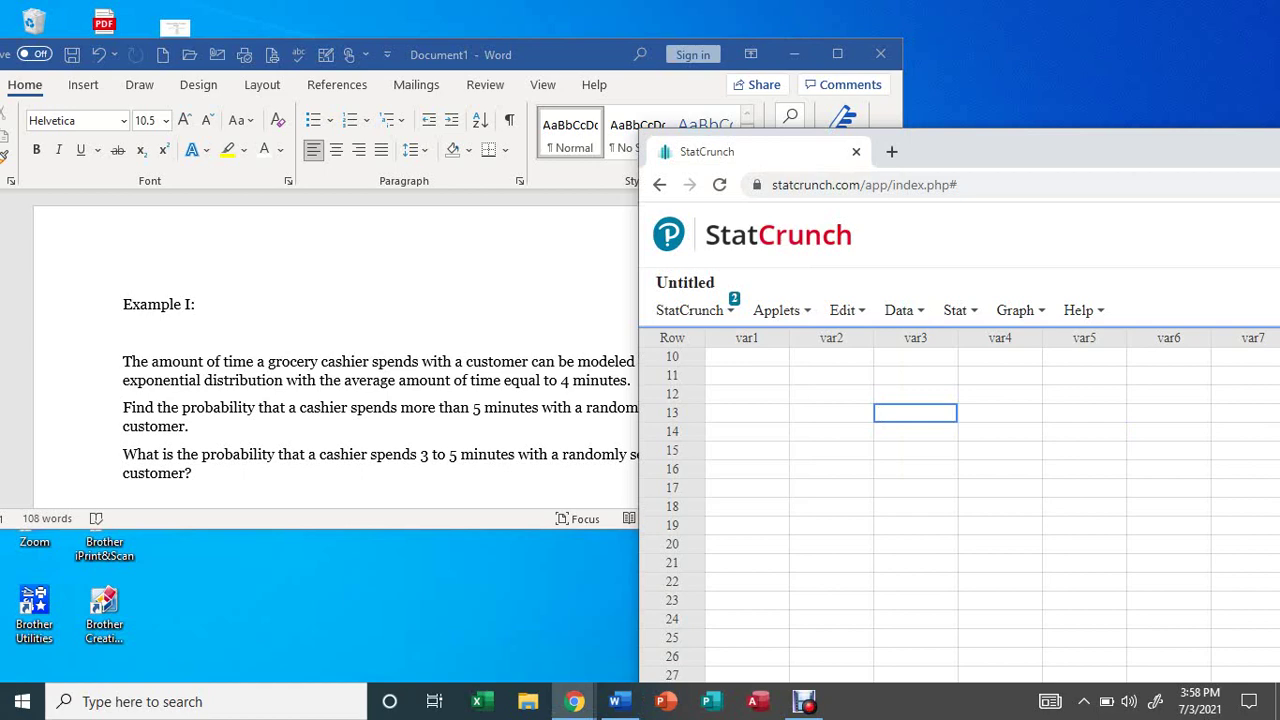
pyautogui.moveTo(1063, 141); pyautogui.dragTo(908, 101)
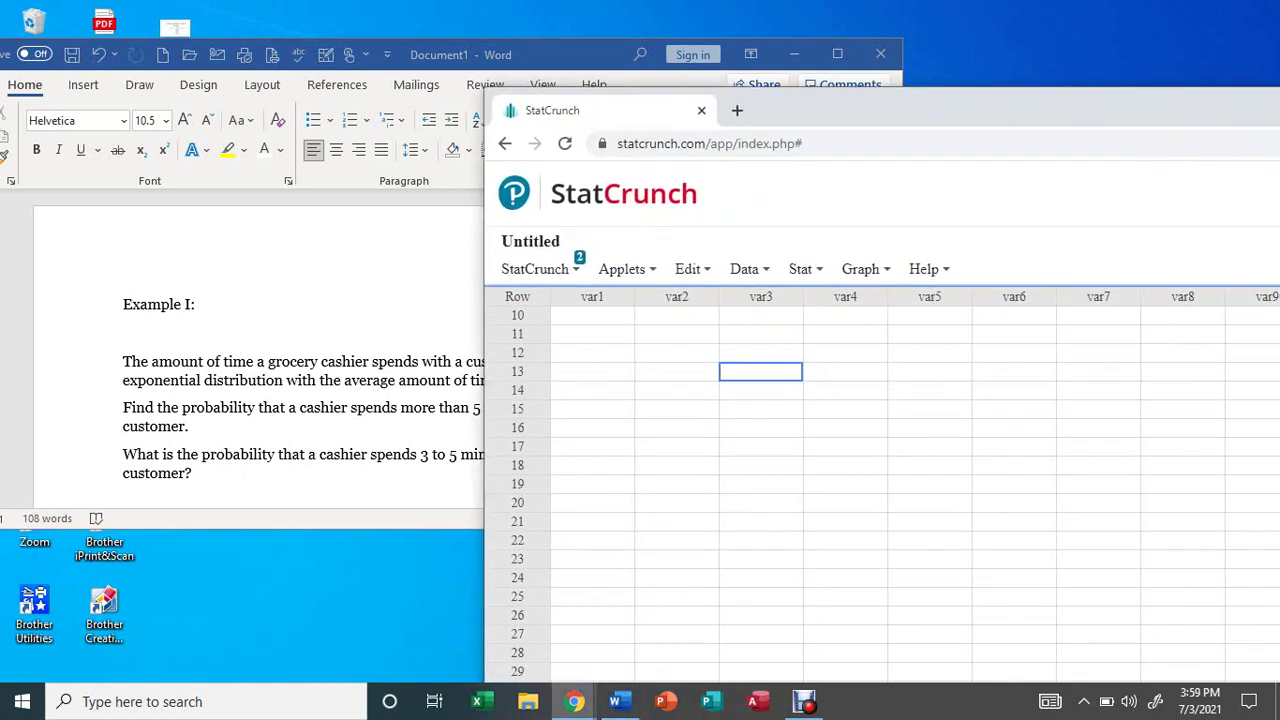
pyautogui.click(805, 269)
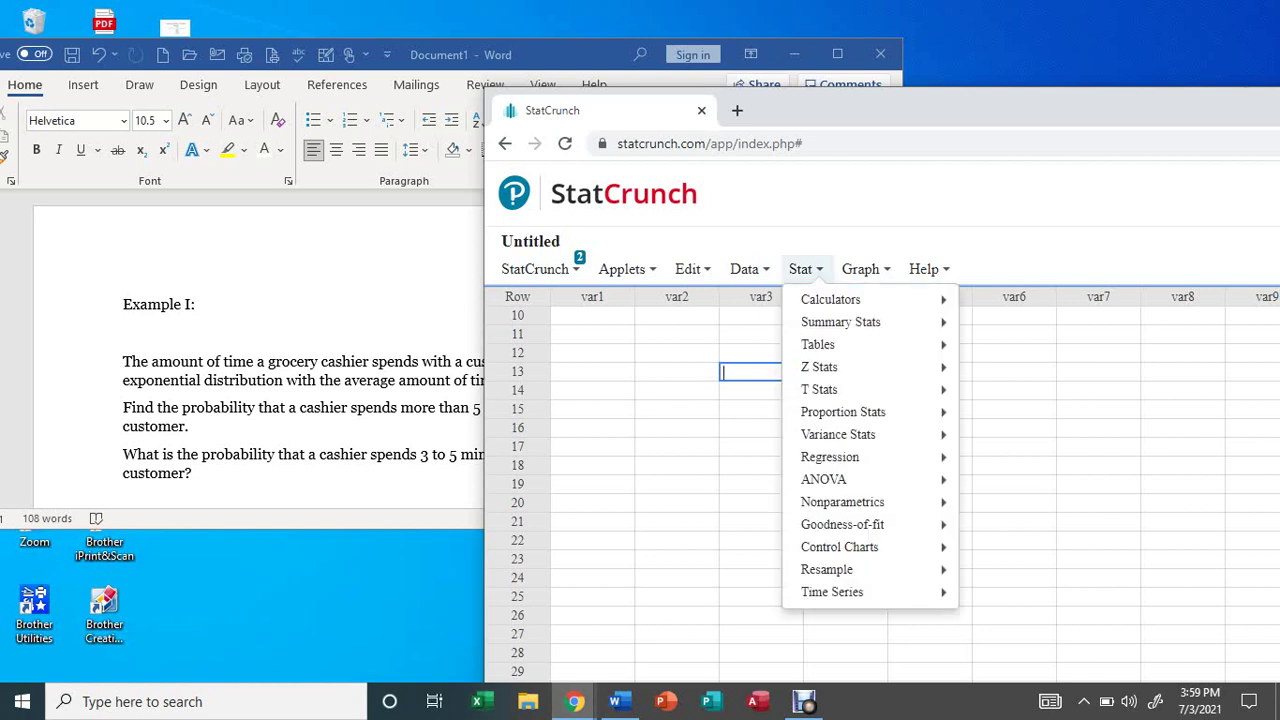
pyautogui.moveTo(830, 299)
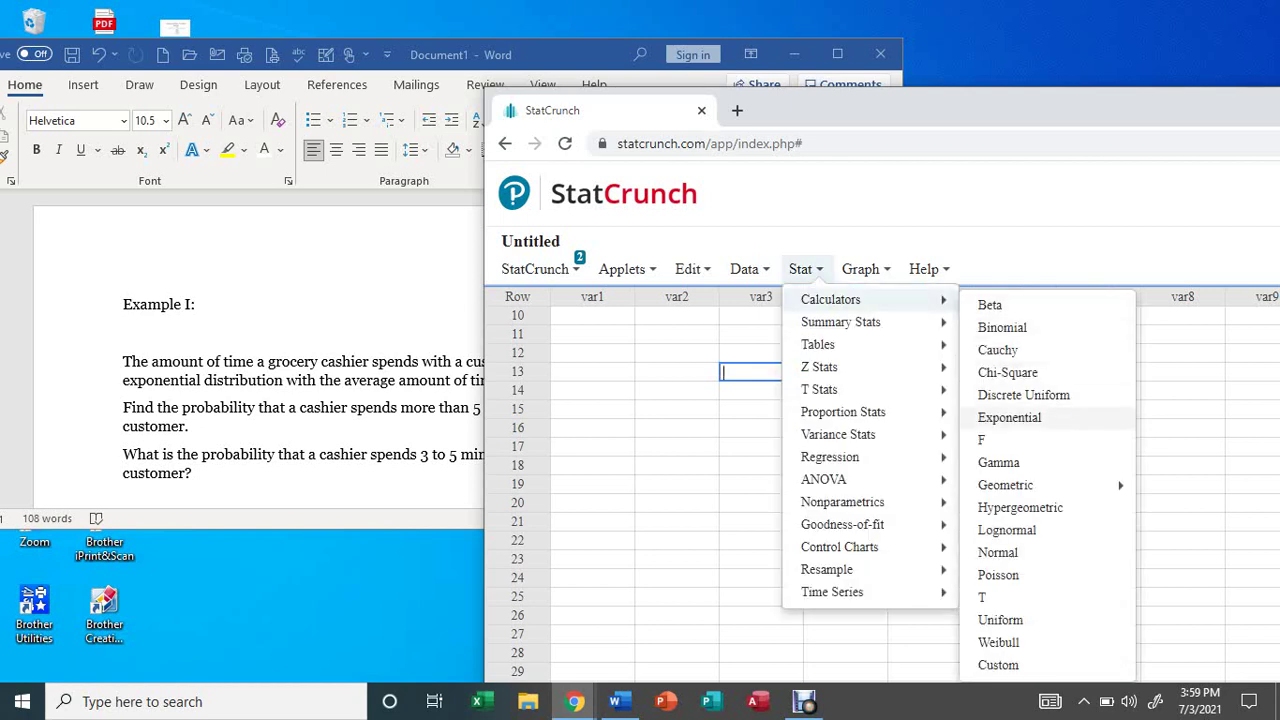
pyautogui.click(1009, 417)
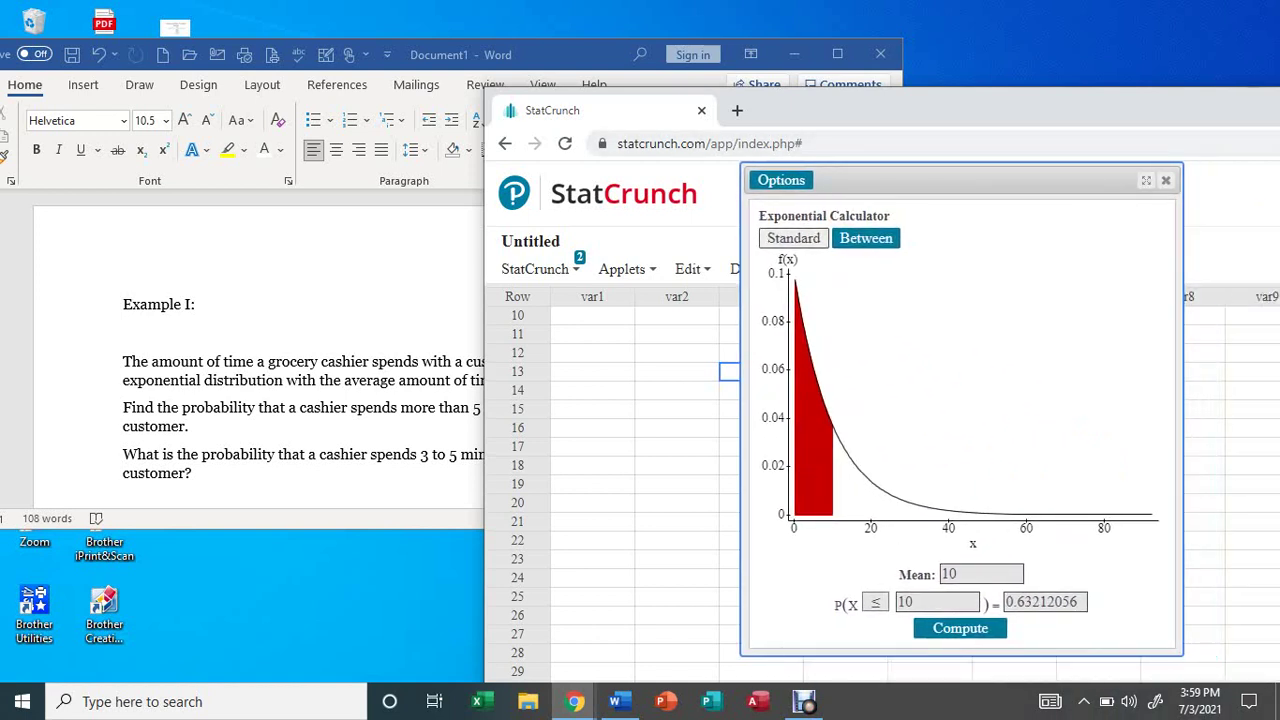
# Set the mean of the exponential distribution to 4
pyautogui.click(981, 573)
pyautogui.press('BackSpace')
pyautogui.press('BackSpace')
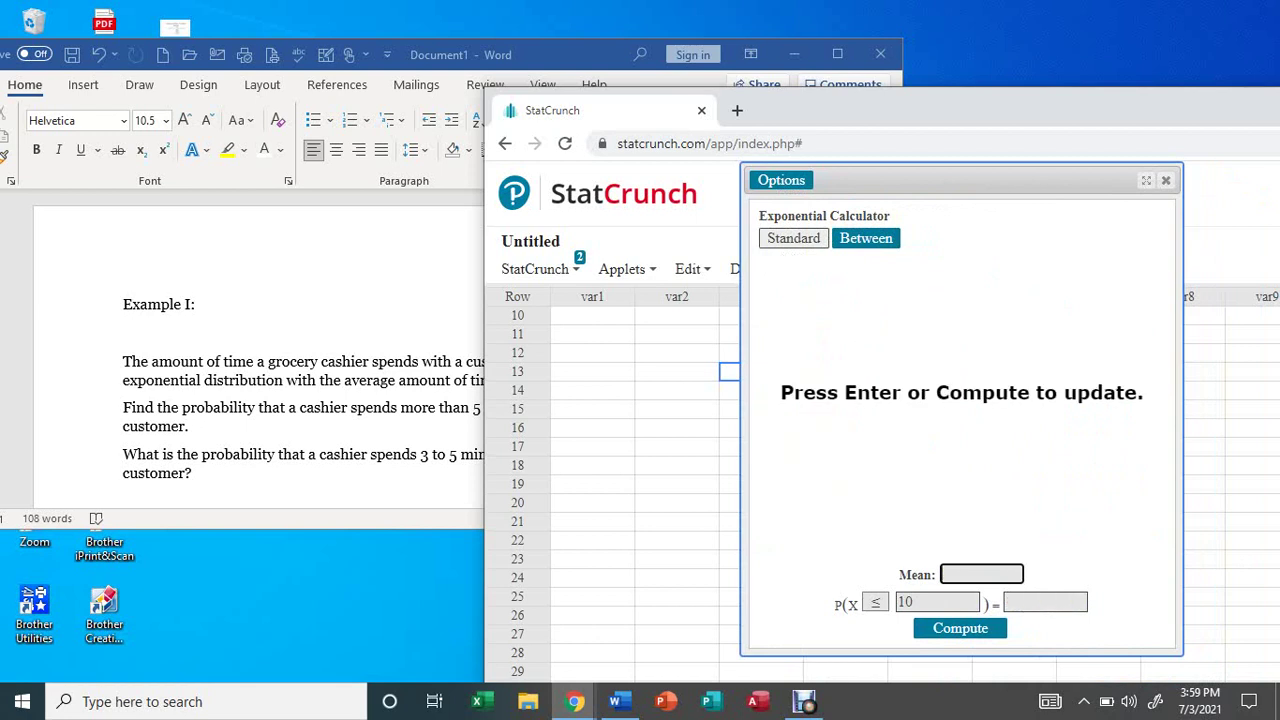
pyautogui.write('4')
# Compute the probability that X is greater than or equal to 5
pyautogui.click(875, 602)
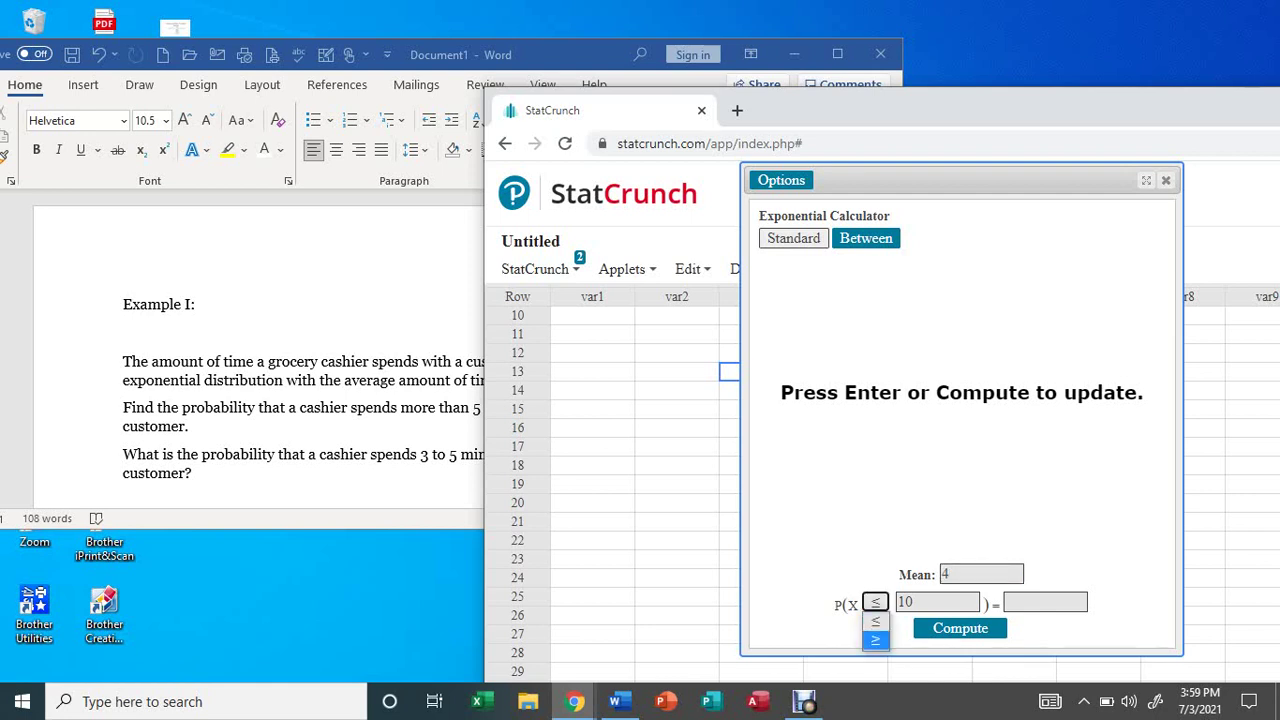
pyautogui.click(875, 639)
pyautogui.click(916, 602)
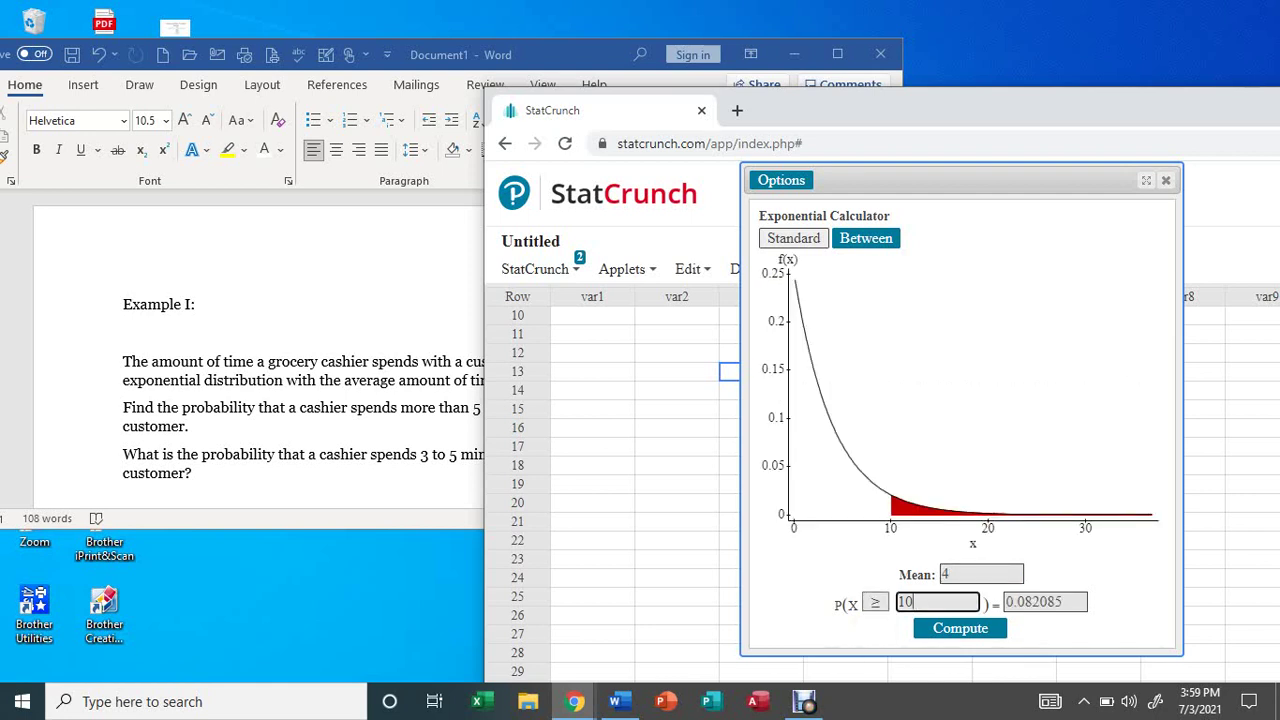
pyautogui.press('BackSpace')
pyautogui.press('BackSpace')
pyautogui.write('5')
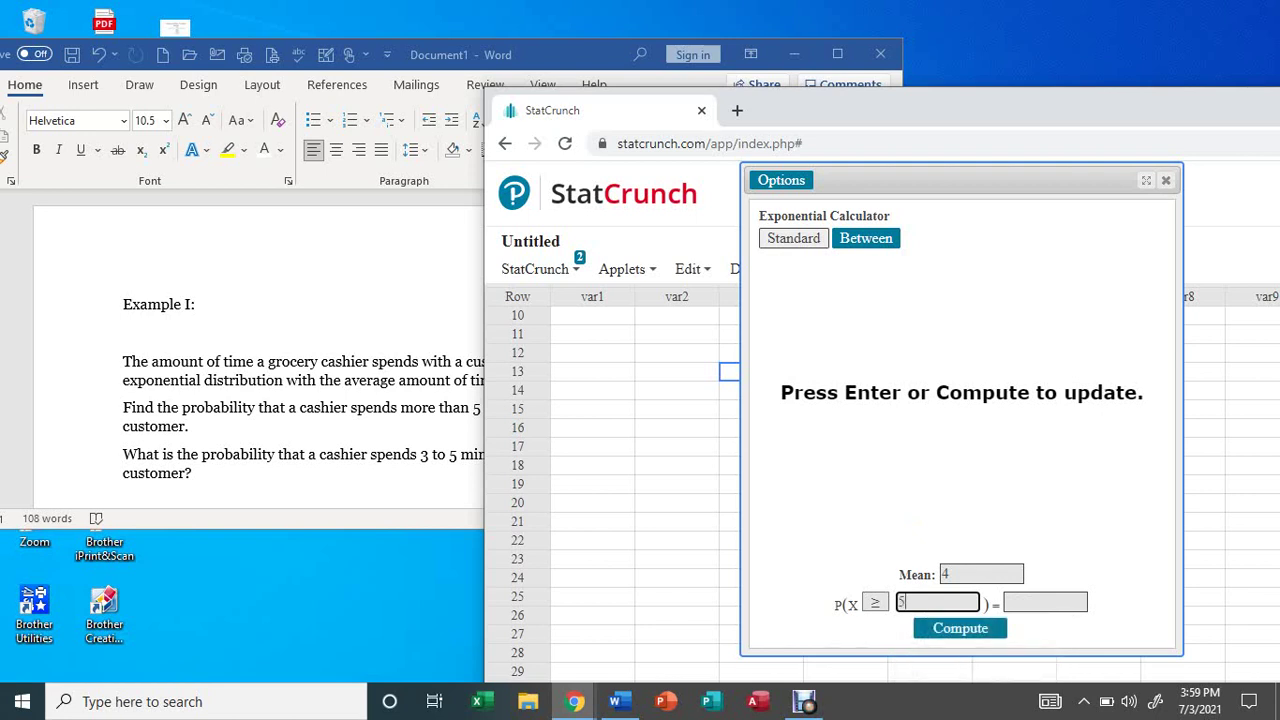
pyautogui.click(959, 628)
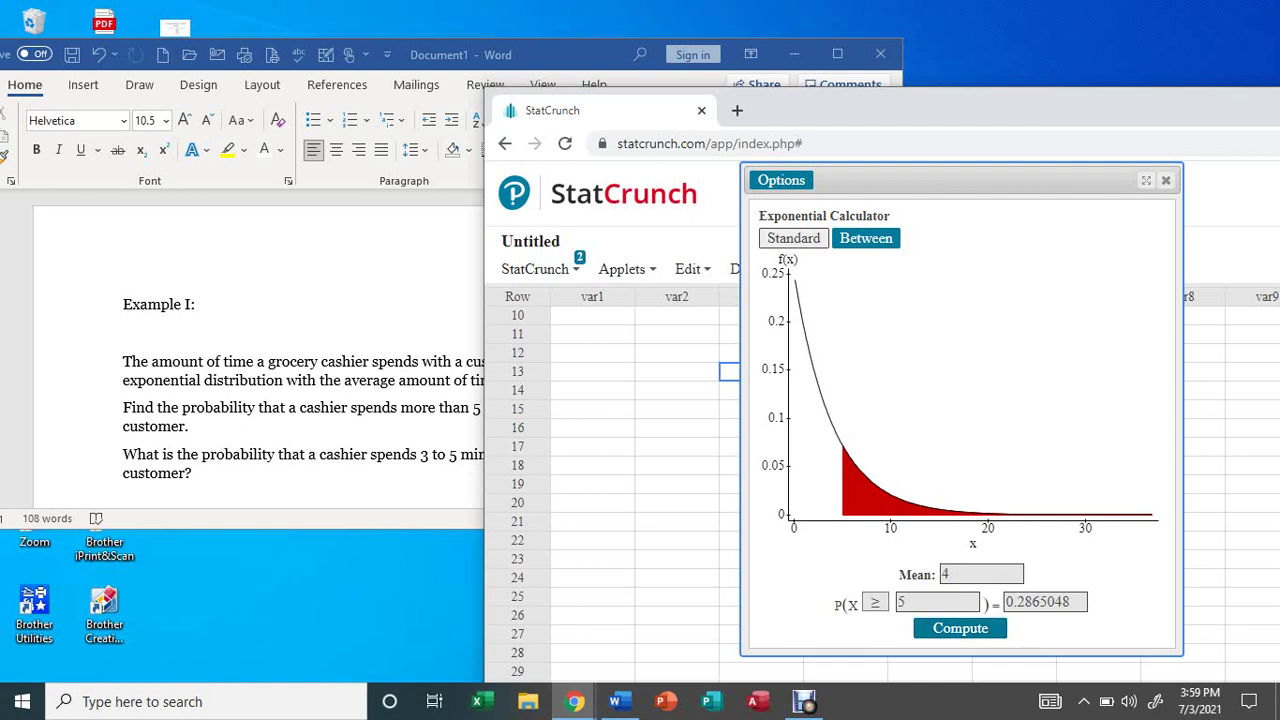
# Review the second question of Example I in Word and switch the StatCrunch Exponential calculator to Between mode
pyautogui.hotkey('alt', 'Tab')
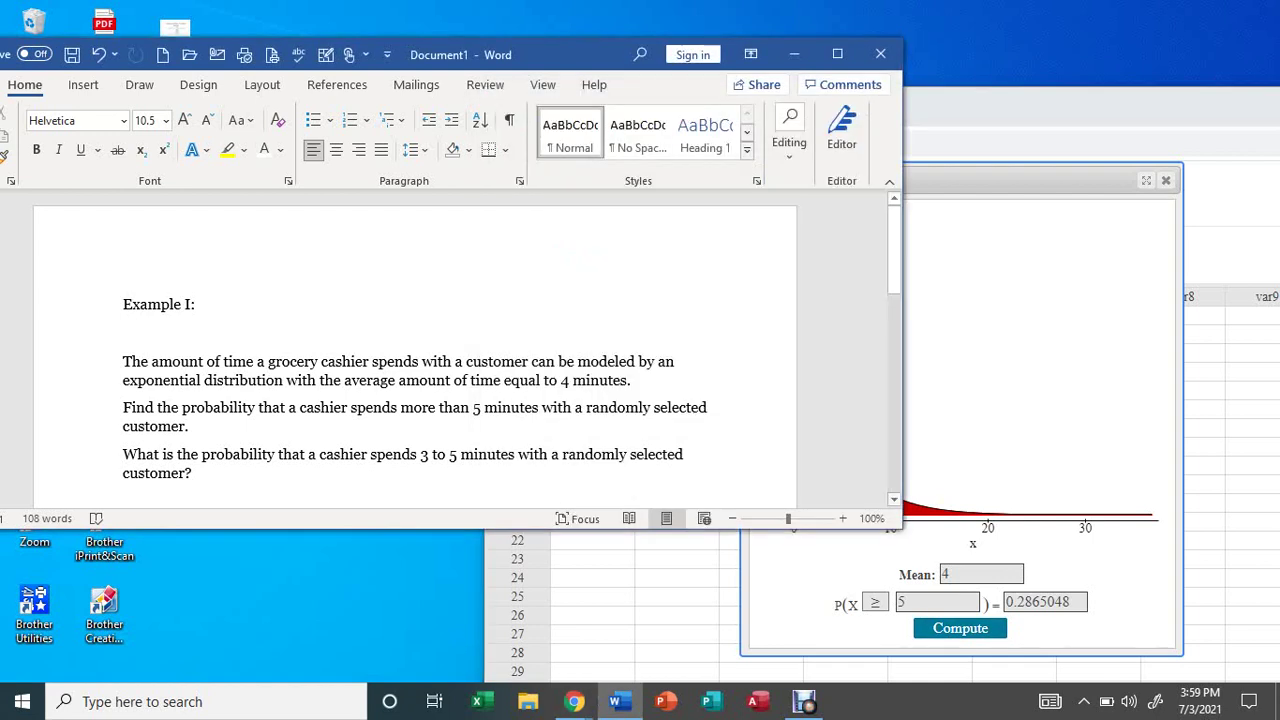
pyautogui.scroll(-1, 415, 350)
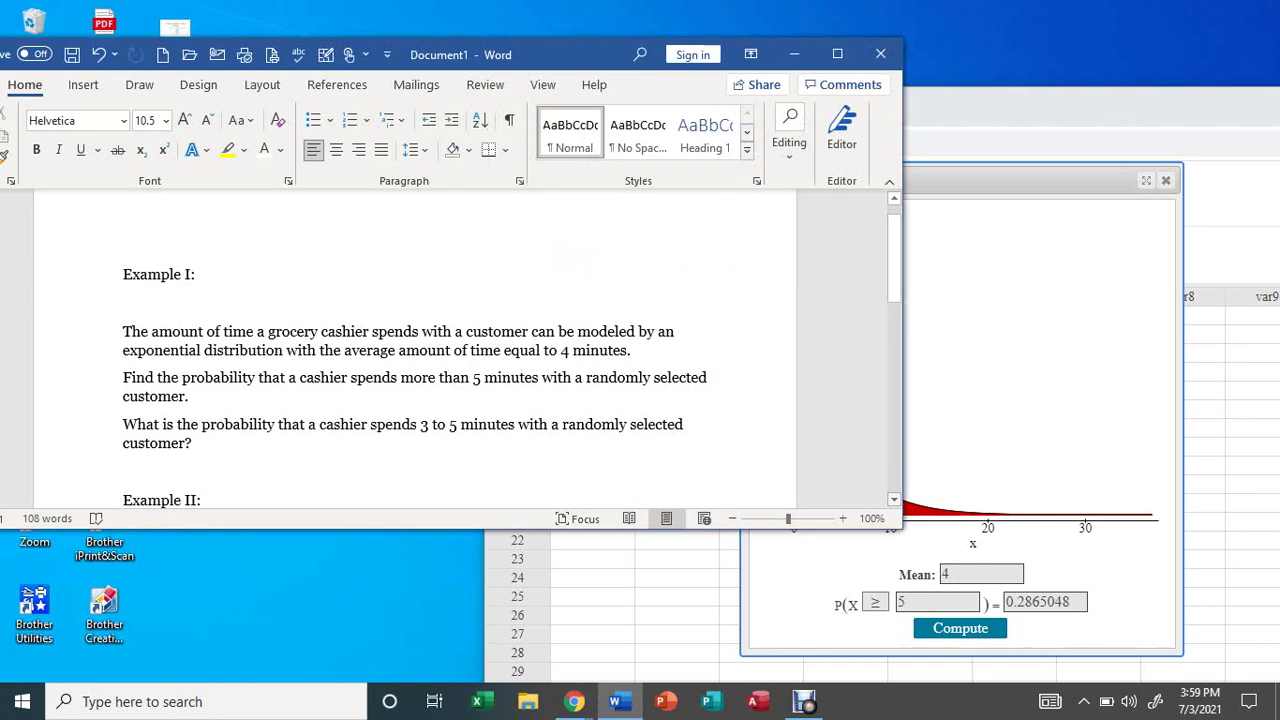
pyautogui.scroll(-1, 415, 350)
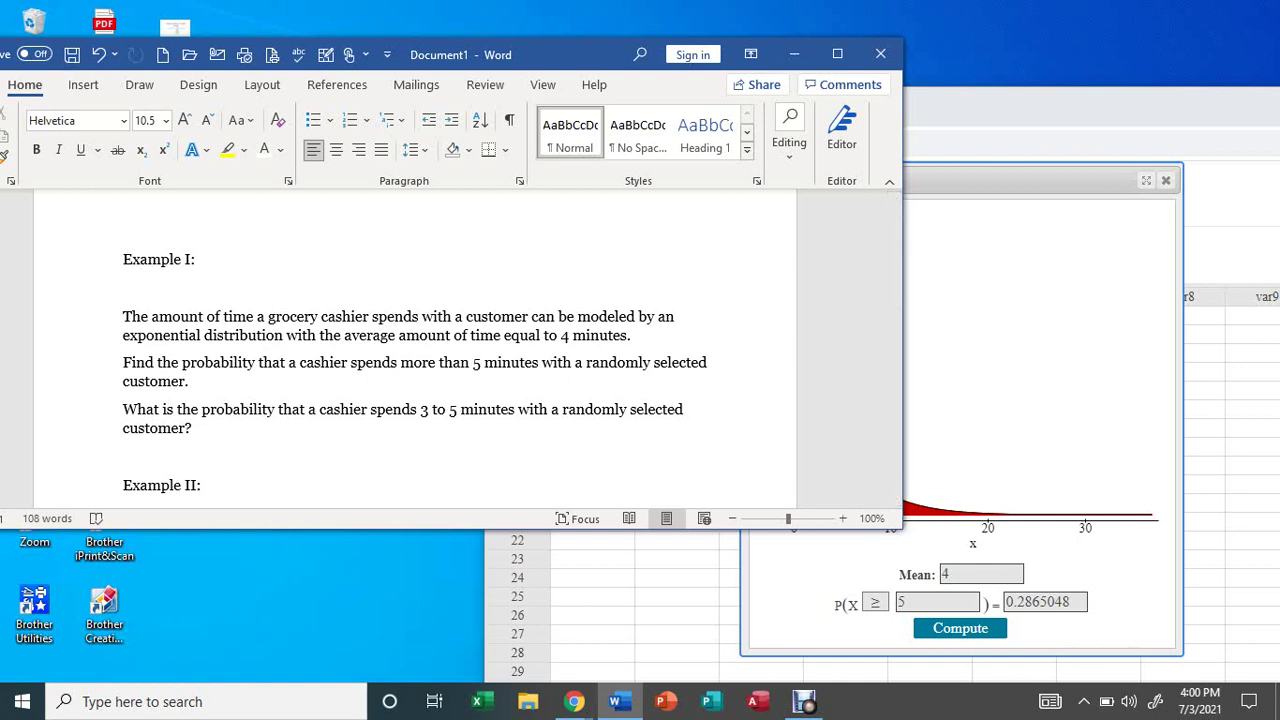
pyautogui.hotkey('alt', 'Tab')
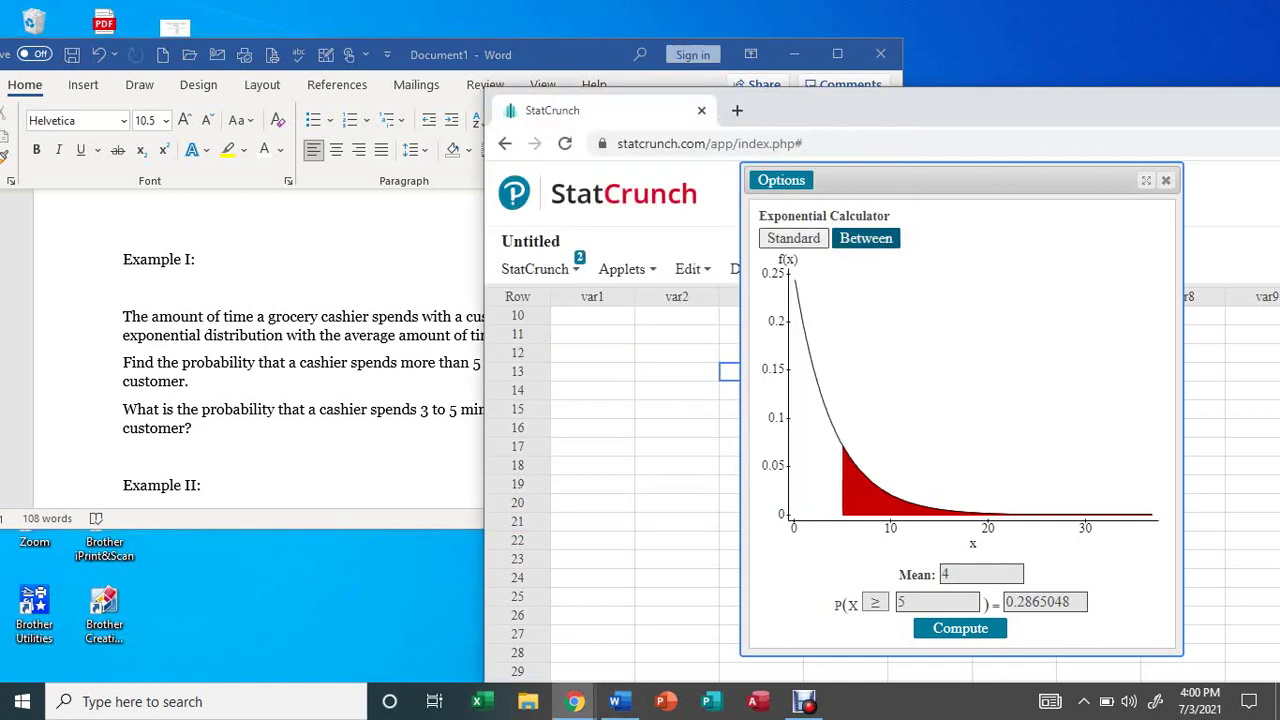
pyautogui.click(865, 238)
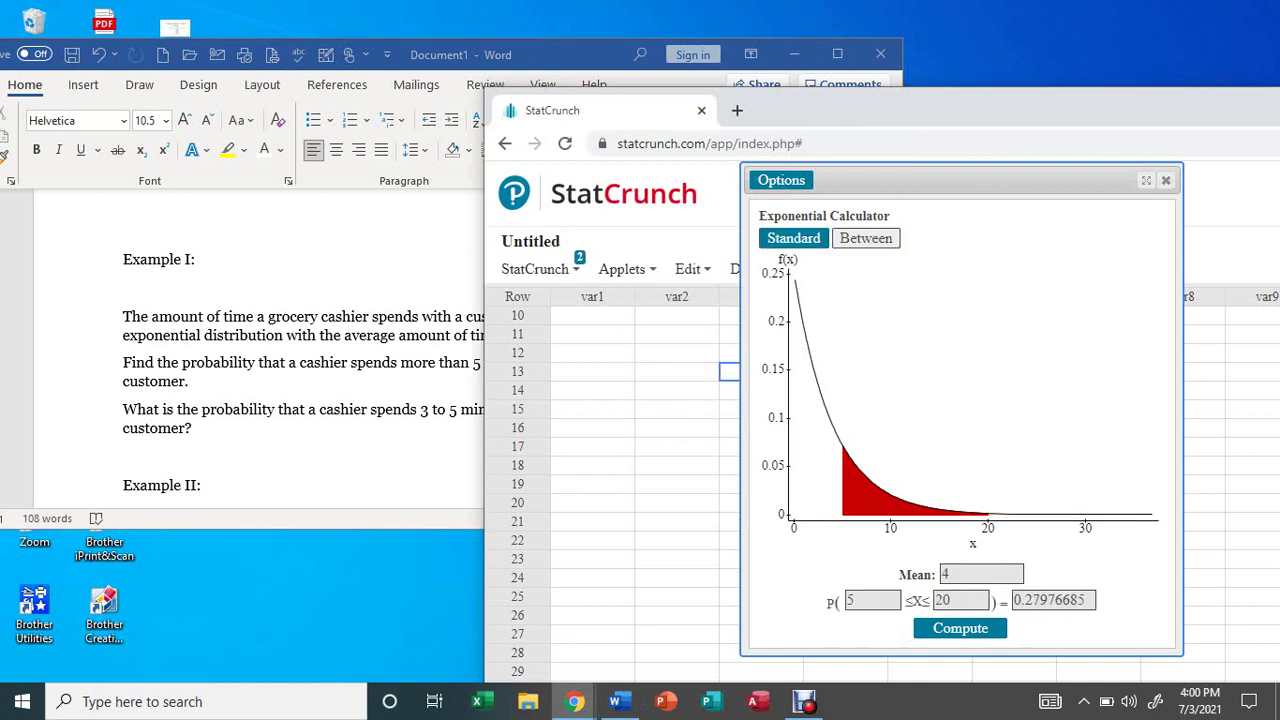
# Set the lower bound to 4 and the upper bound to 5, and compute the probability between them
pyautogui.click(872, 600)
pyautogui.press('BackSpace')
pyautogui.write('4')
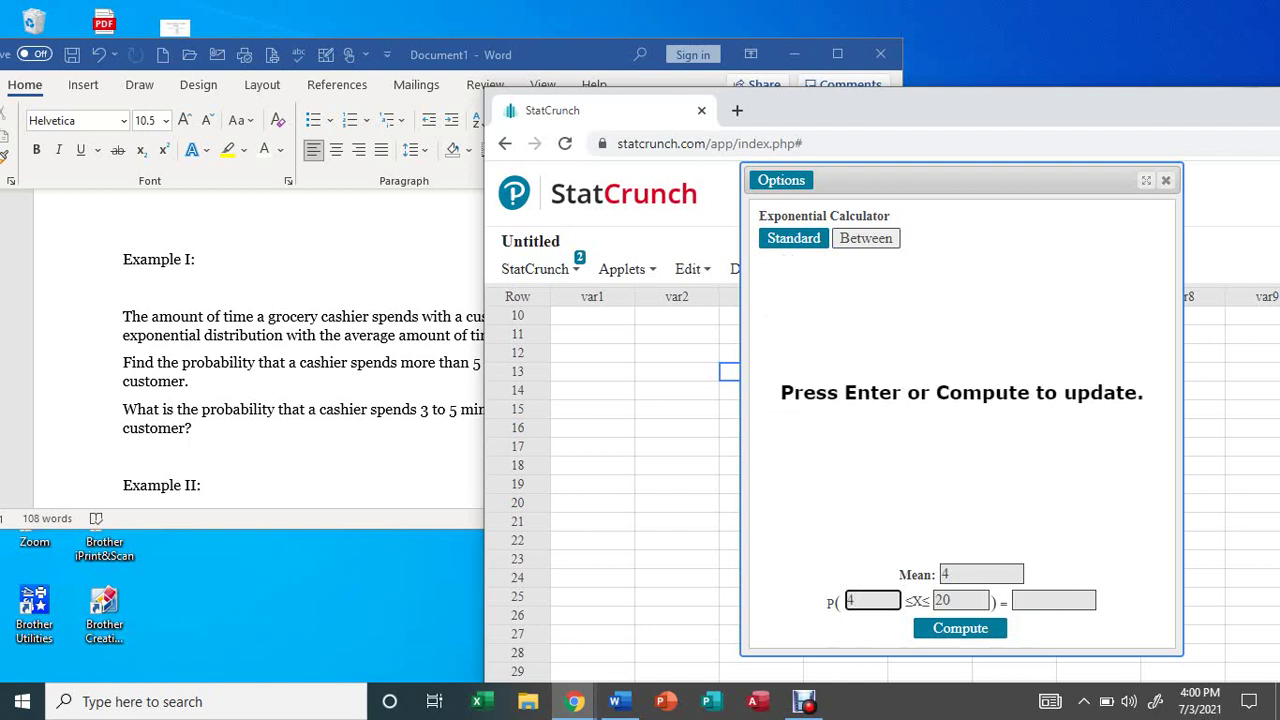
pyautogui.click(952, 600)
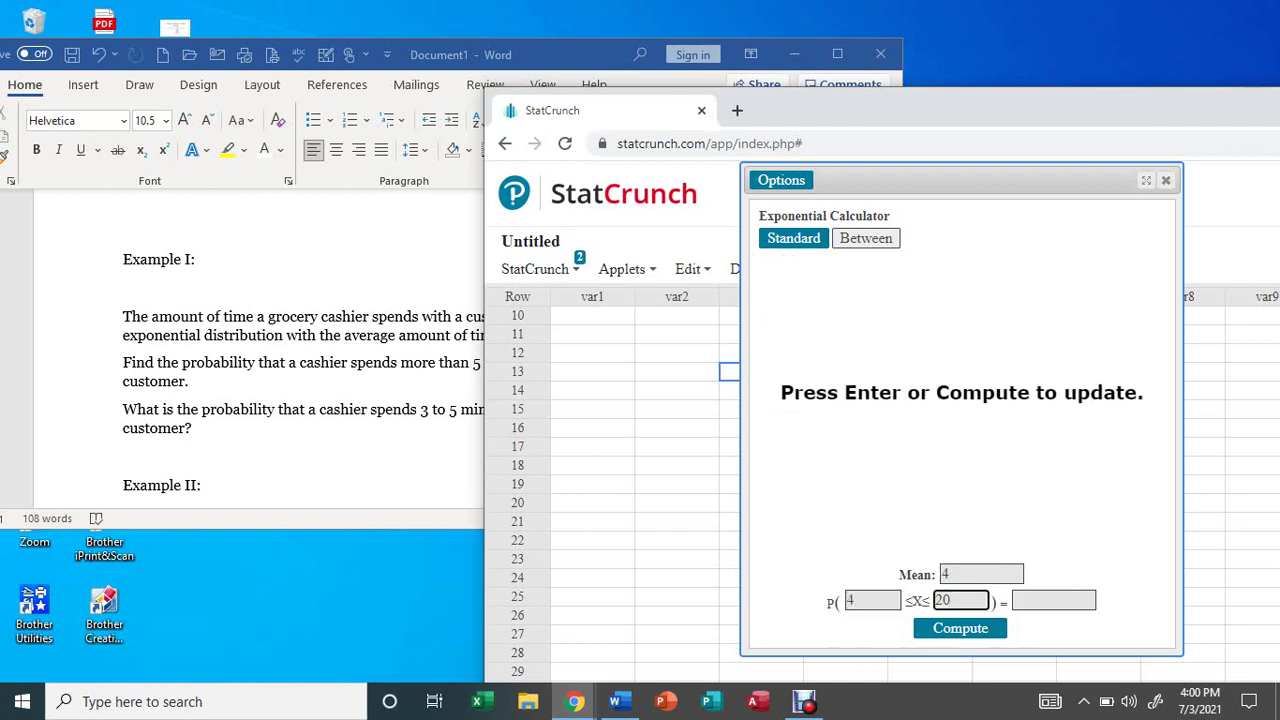
pyautogui.press('BackSpace')
pyautogui.press('BackSpace')
pyautogui.write('5')
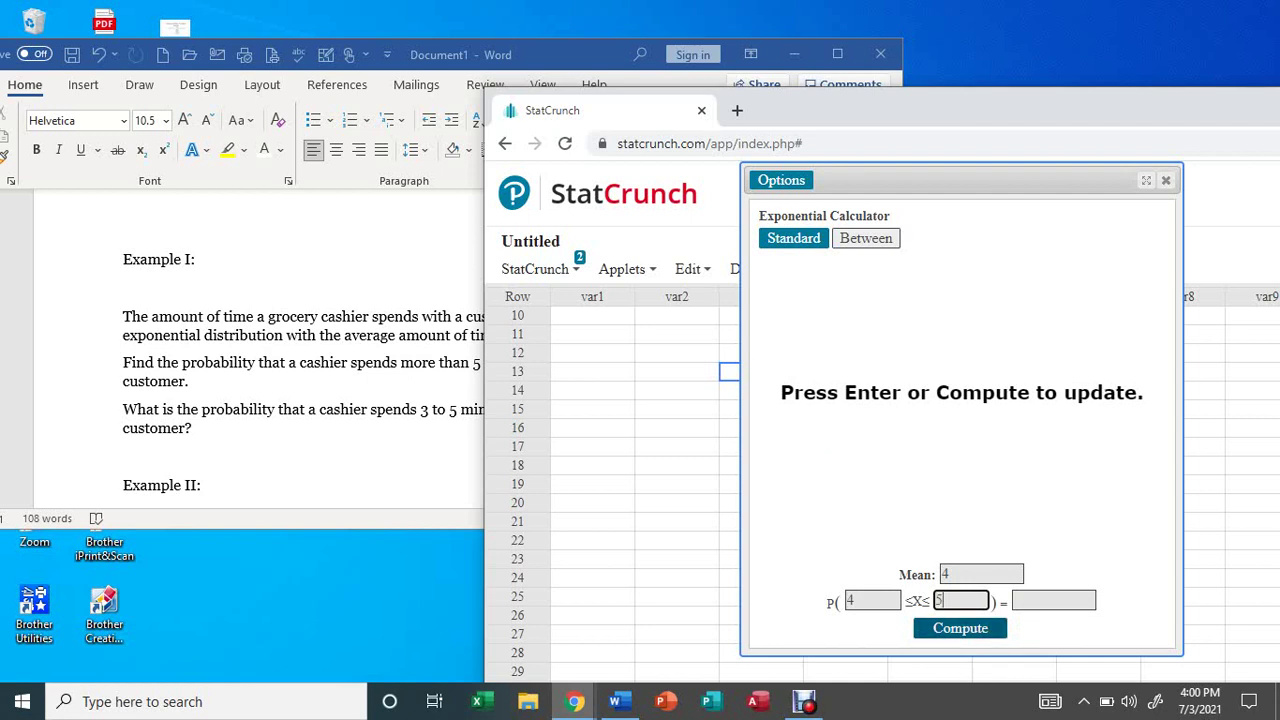
pyautogui.press('Return')
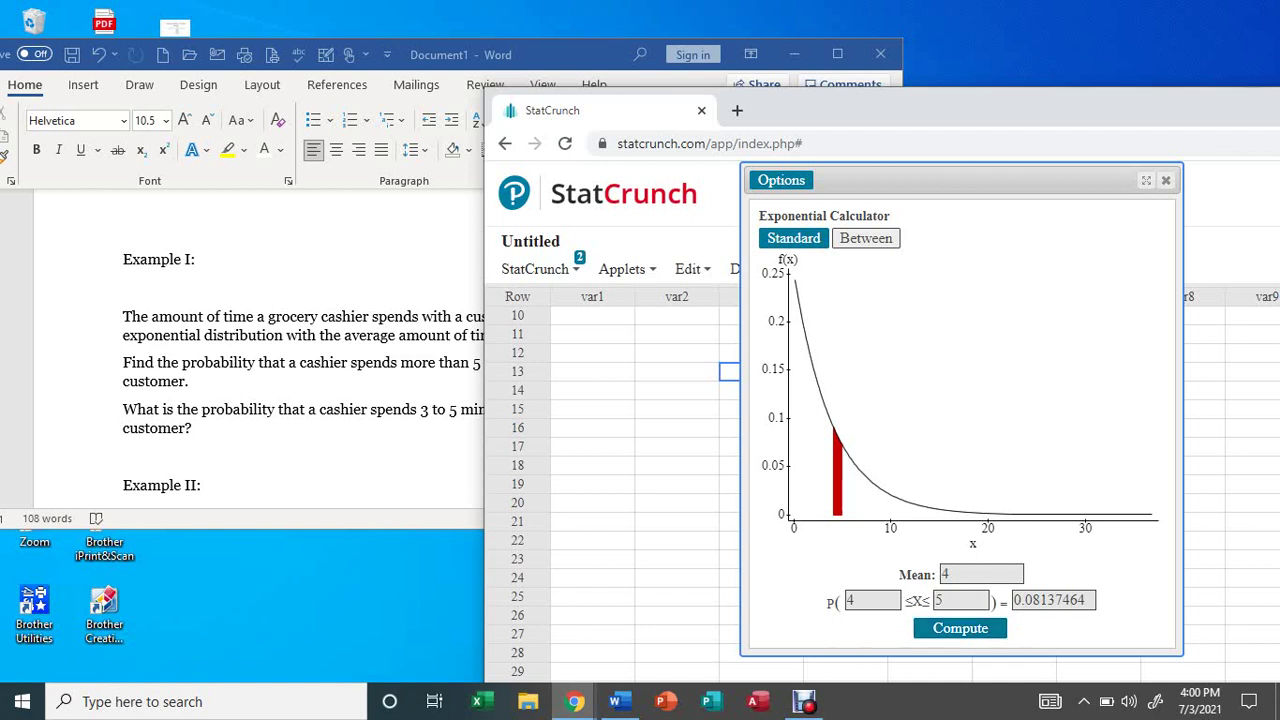
# Switch to the Word document and read Example II about car battery life
pyautogui.hotkey('alt', 'Tab')
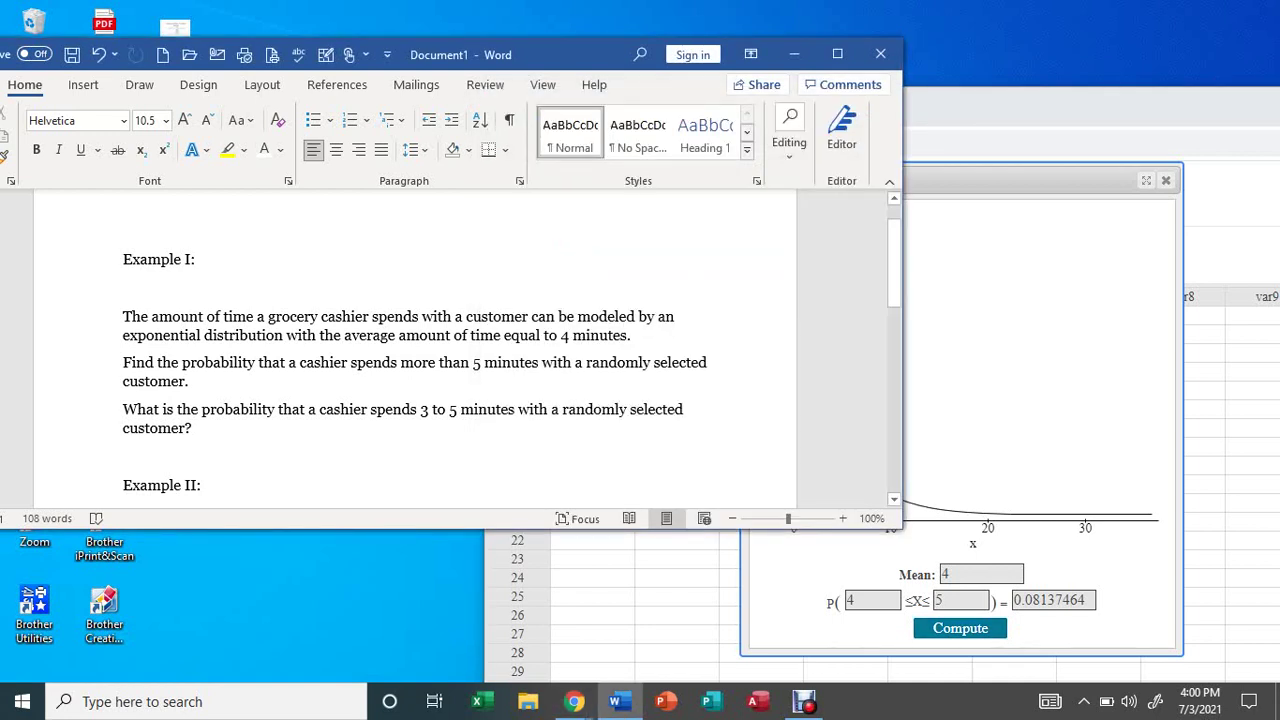
pyautogui.scroll(-1, 415, 350)
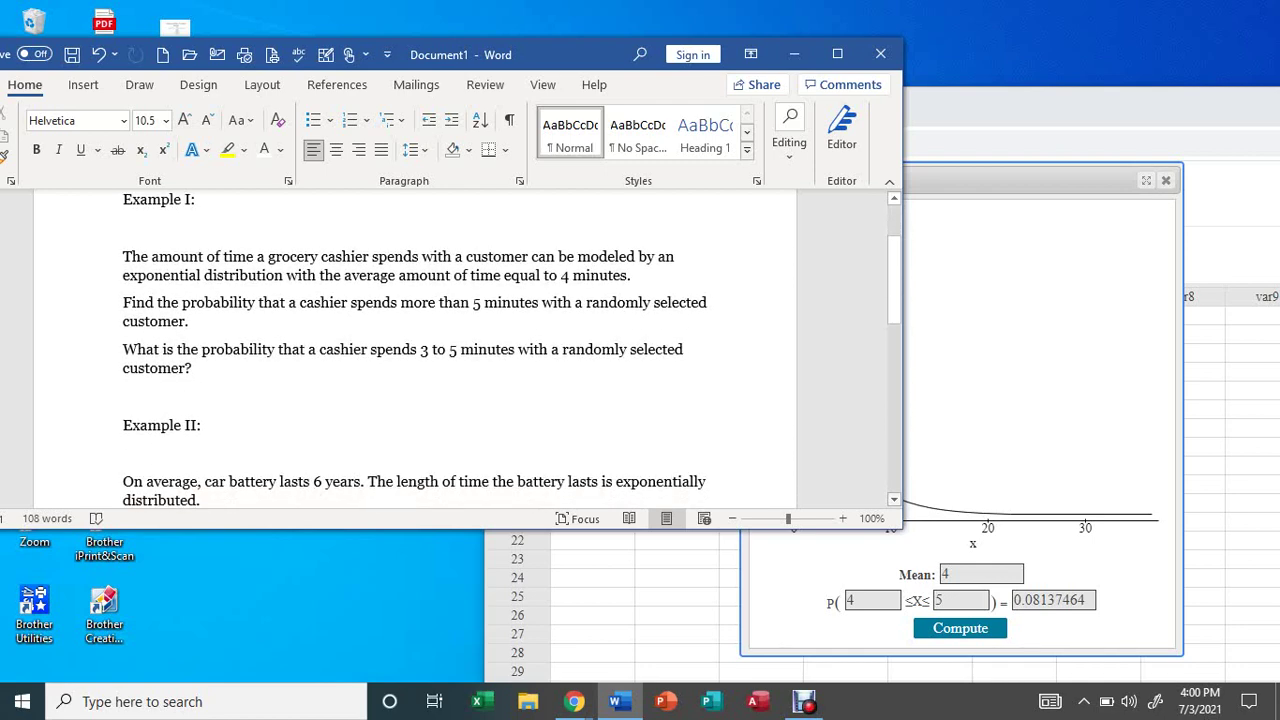
pyautogui.scroll(-1, 415, 350)
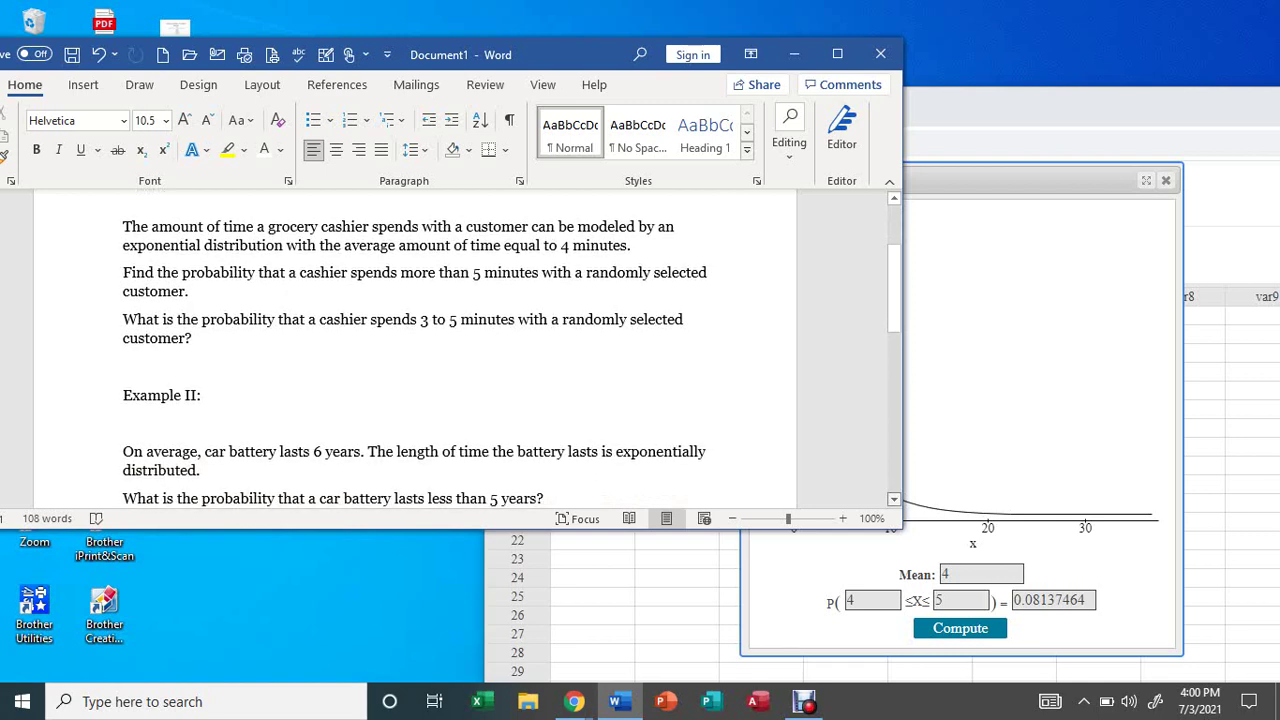
pyautogui.scroll(-3, 415, 350)
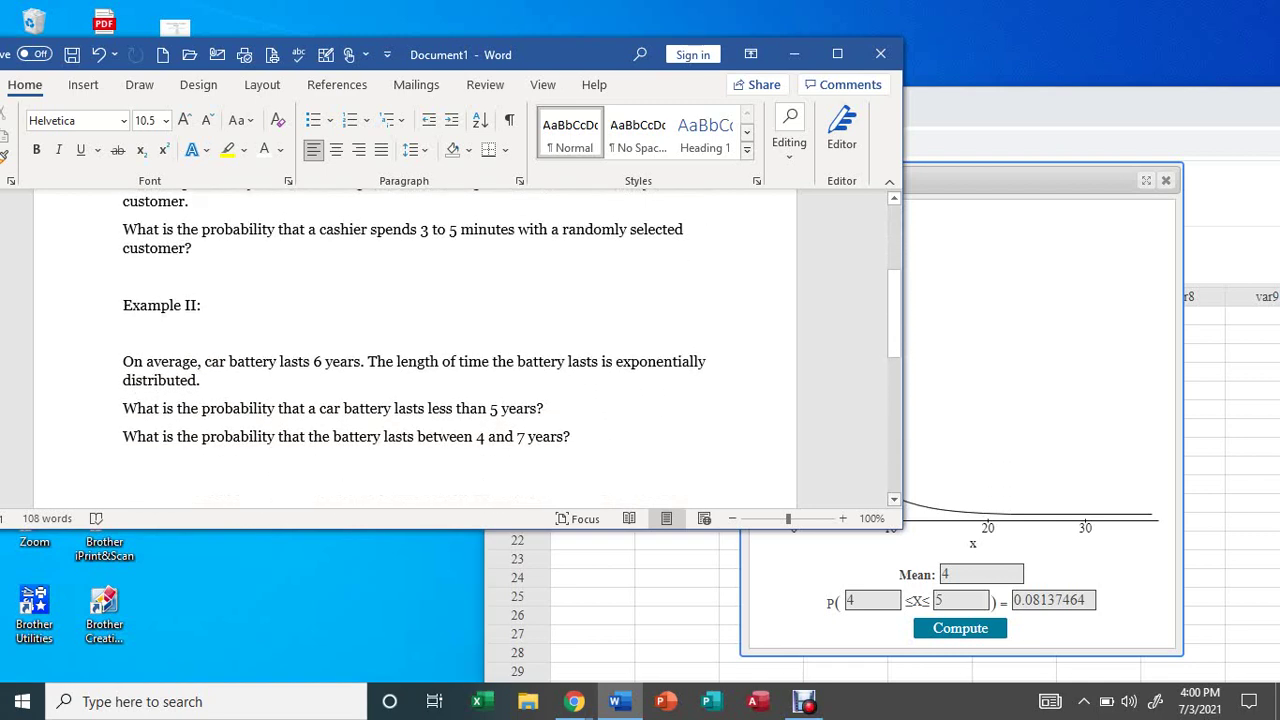
pyautogui.scroll(-1, 415, 350)
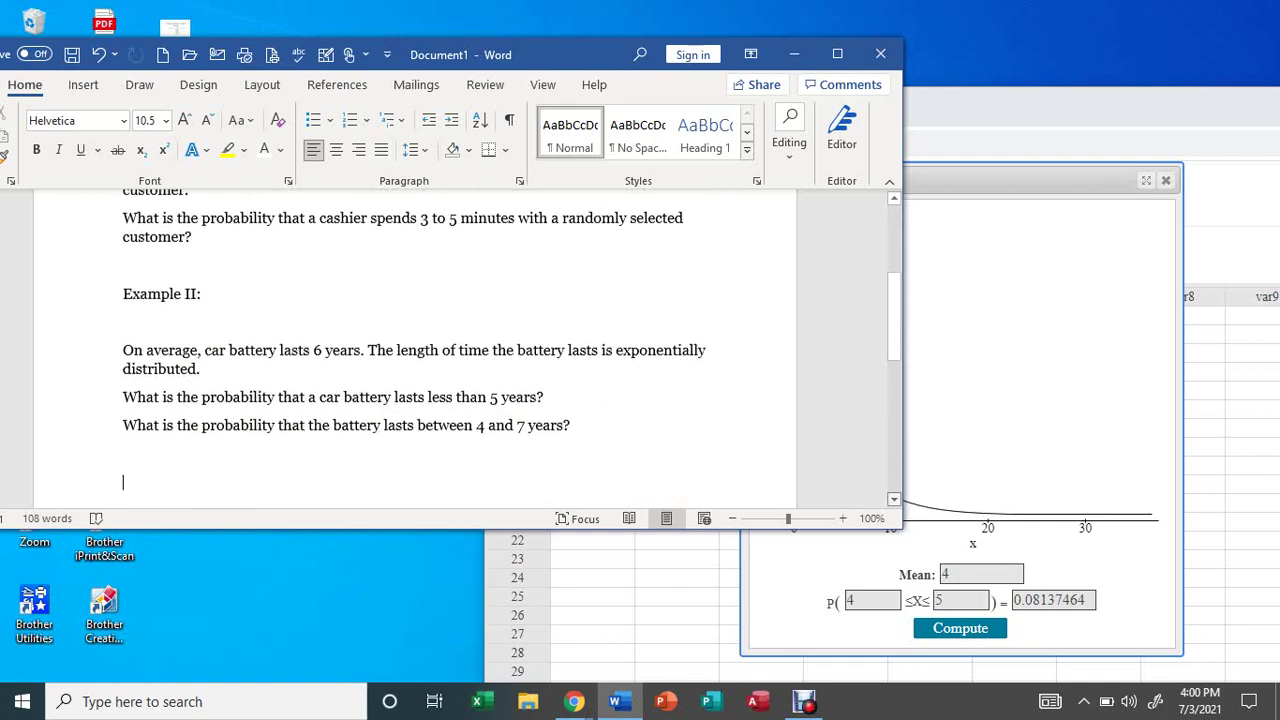
pyautogui.scroll(-2, 415, 350)
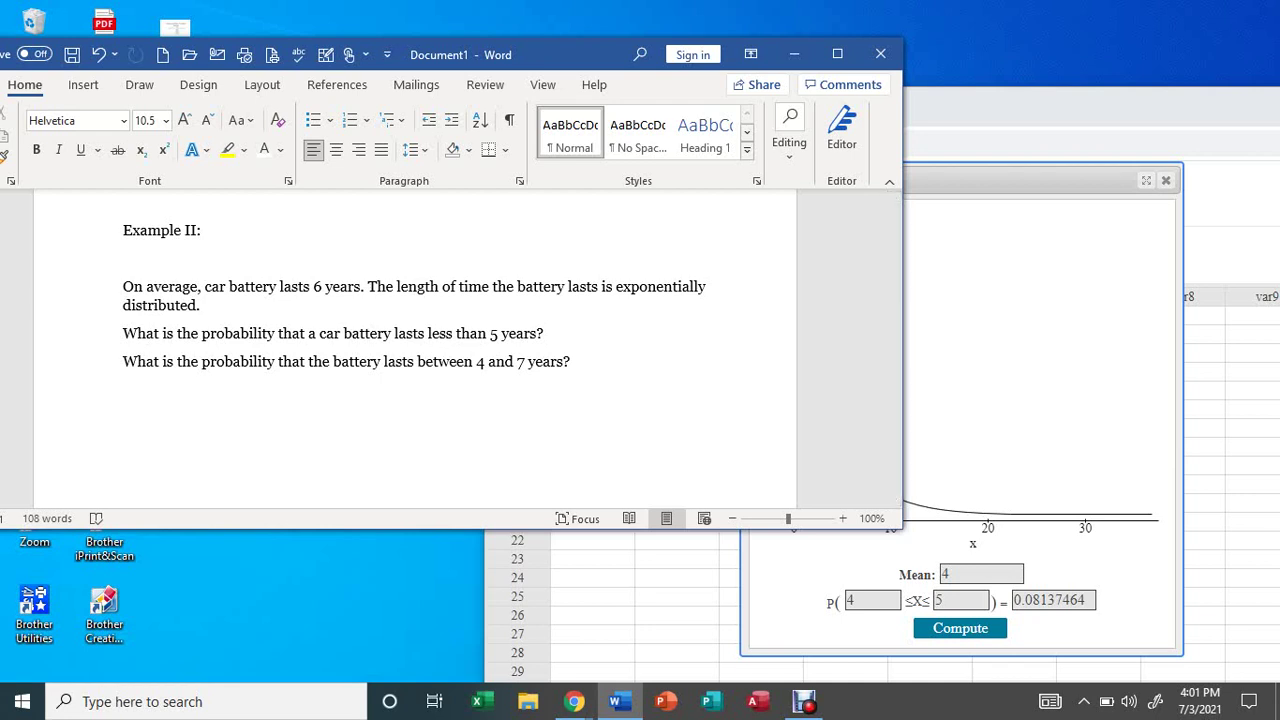
# Return to StatCrunch, put the Exponential calculator in Standard mode and set the mean to 6
pyautogui.hotkey('alt', 'Tab')
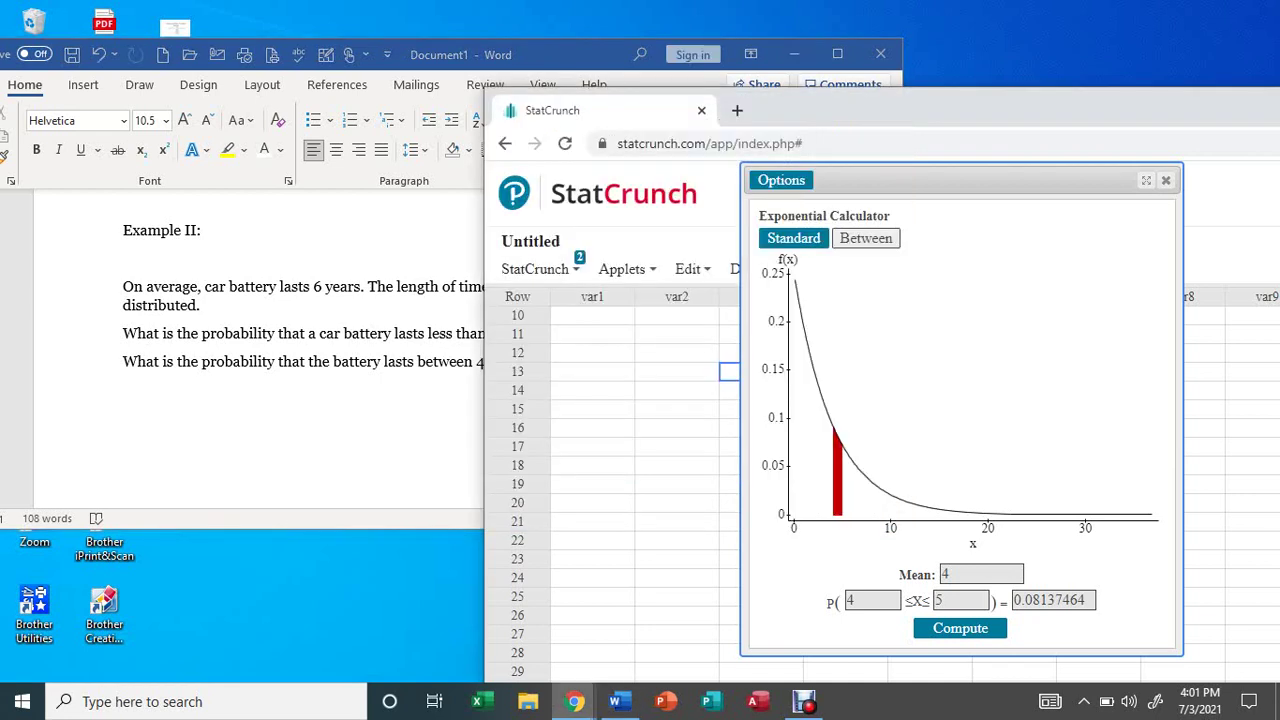
pyautogui.click(793, 238)
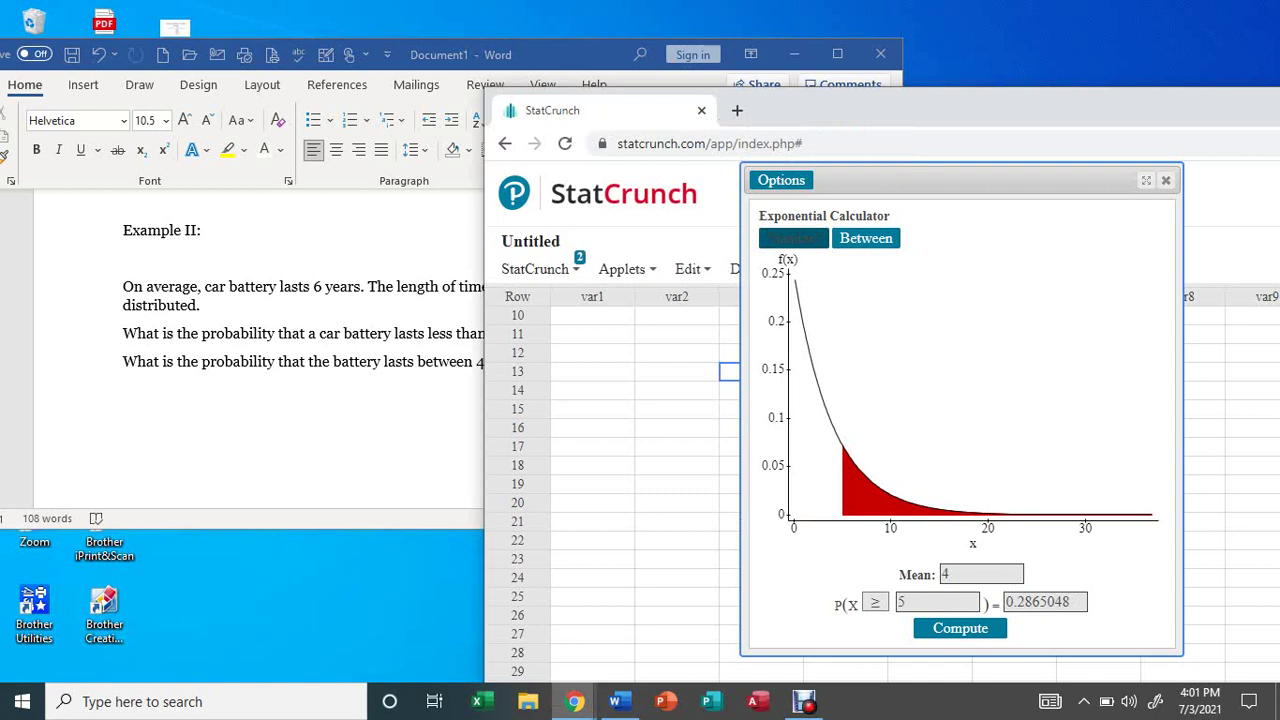
pyautogui.click(950, 573)
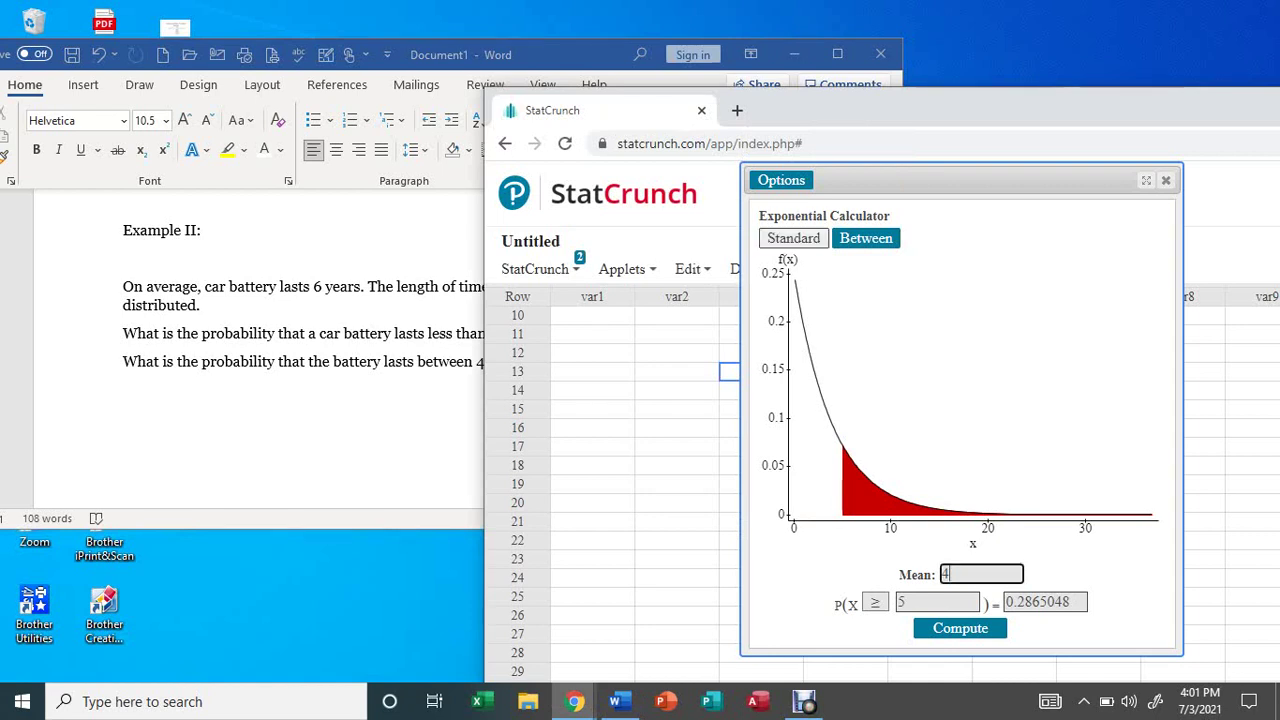
pyautogui.write('6')
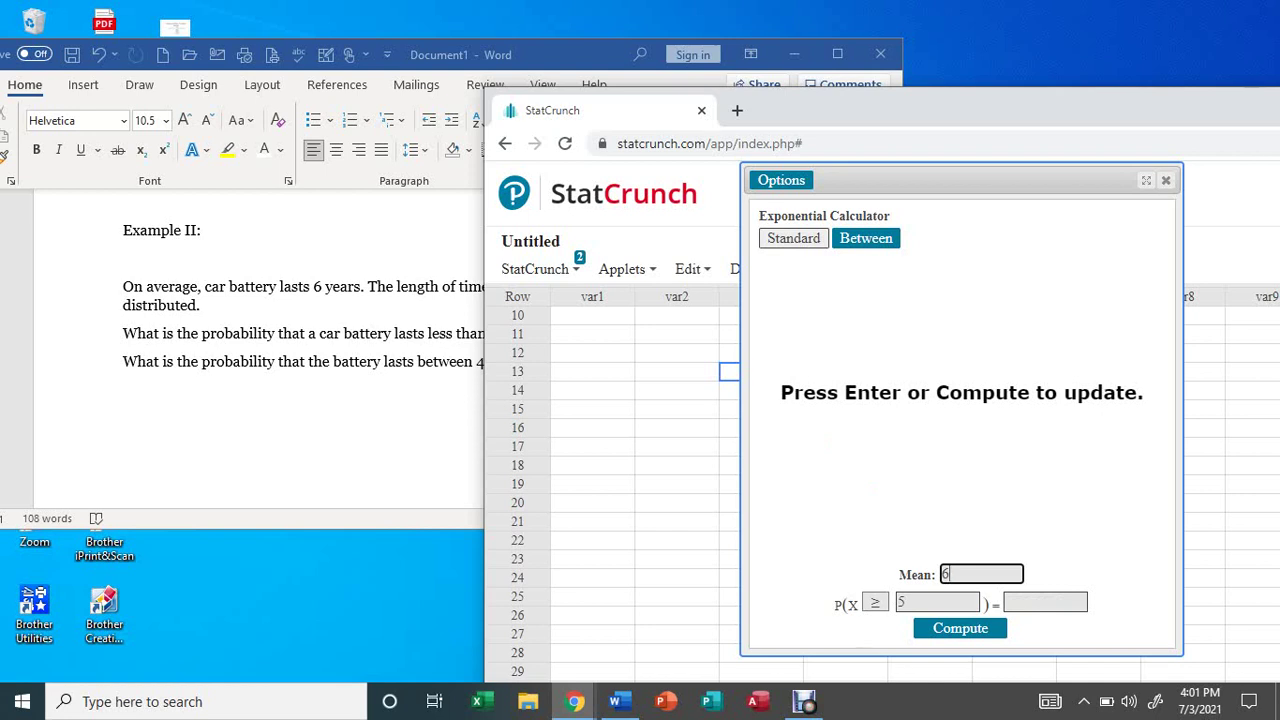
# Check the first Example II question in Word and compute the probability that X is less than or equal to 5 in StatCrunch
pyautogui.hotkey('alt', 'Tab')
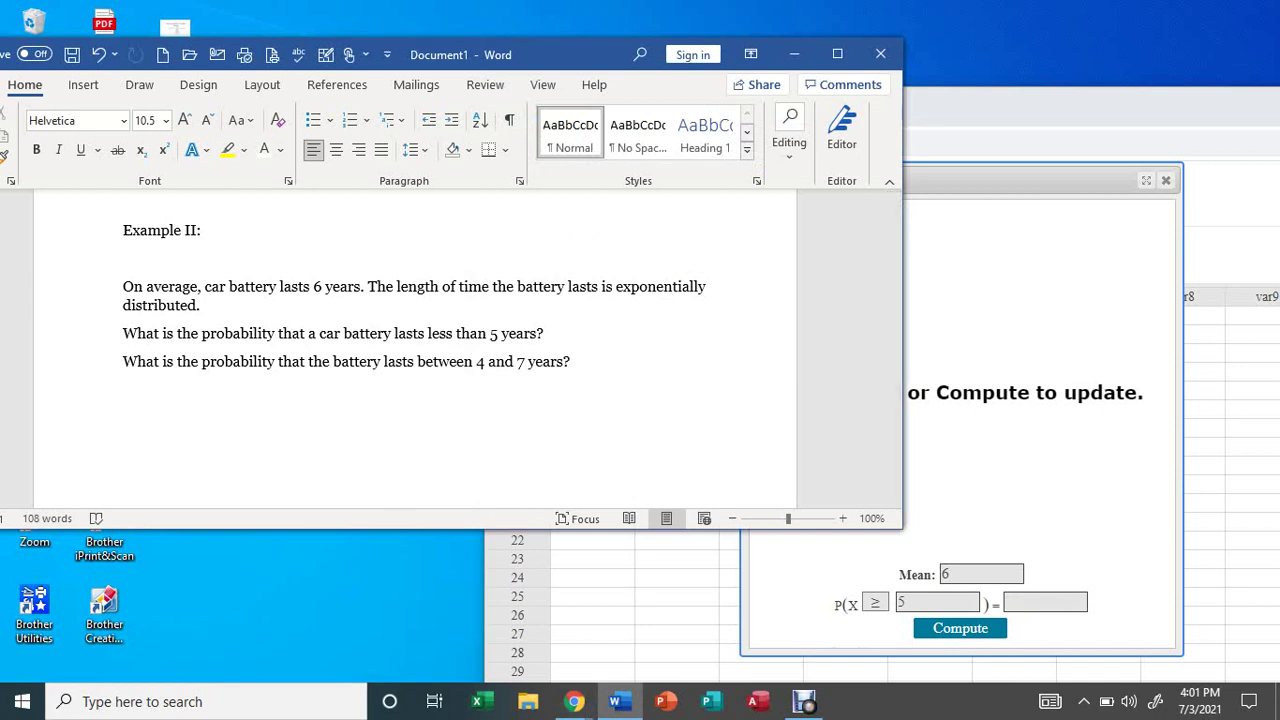
pyautogui.hotkey('alt', 'Tab')
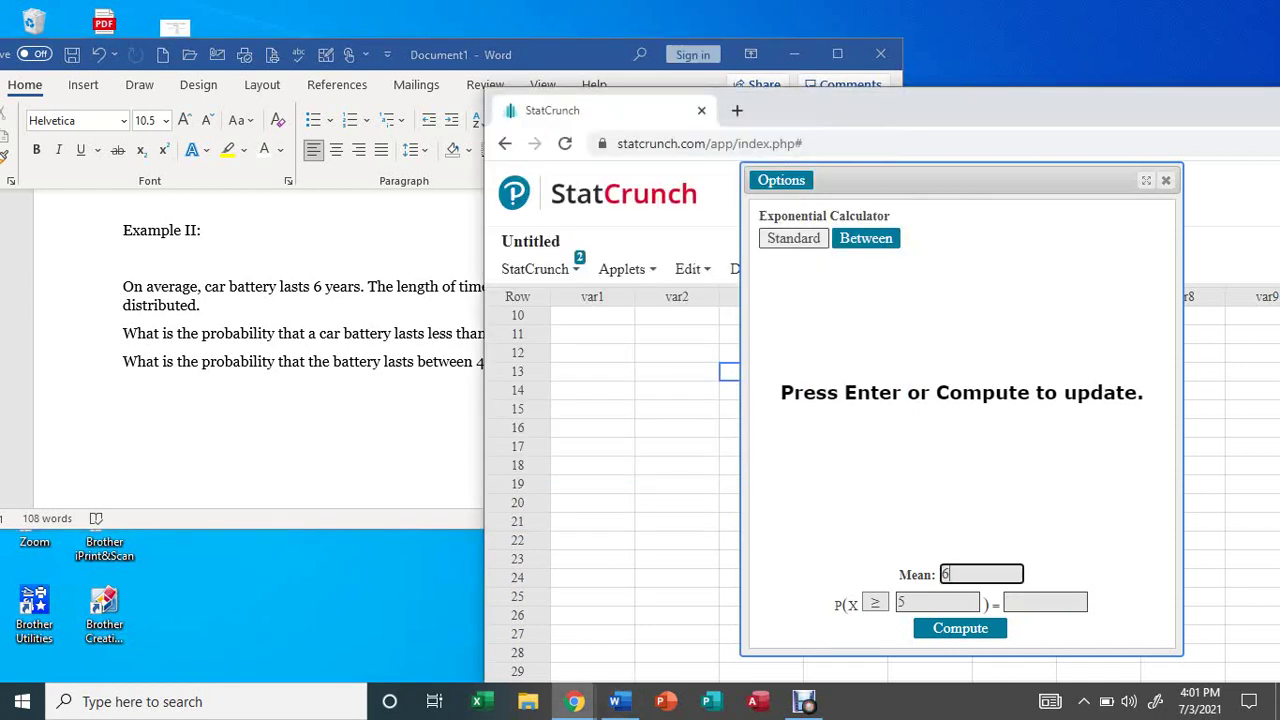
pyautogui.click(875, 602)
pyautogui.press('Up')
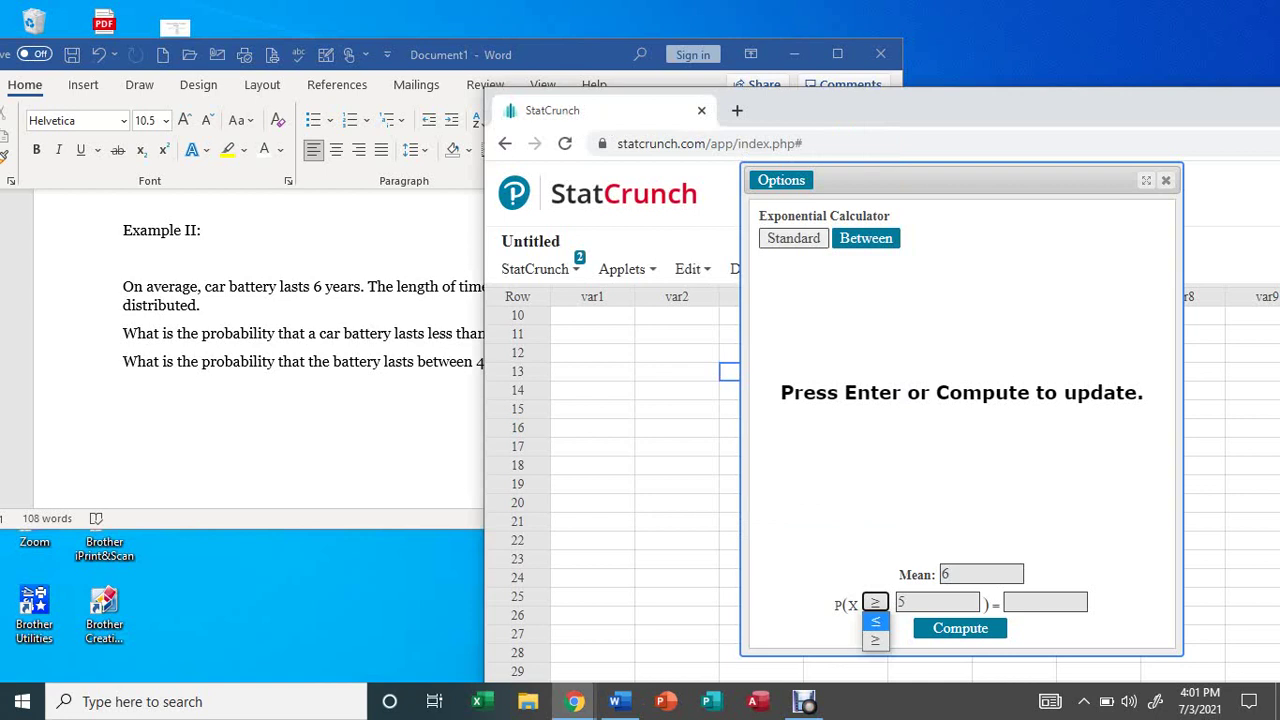
pyautogui.press('Return')
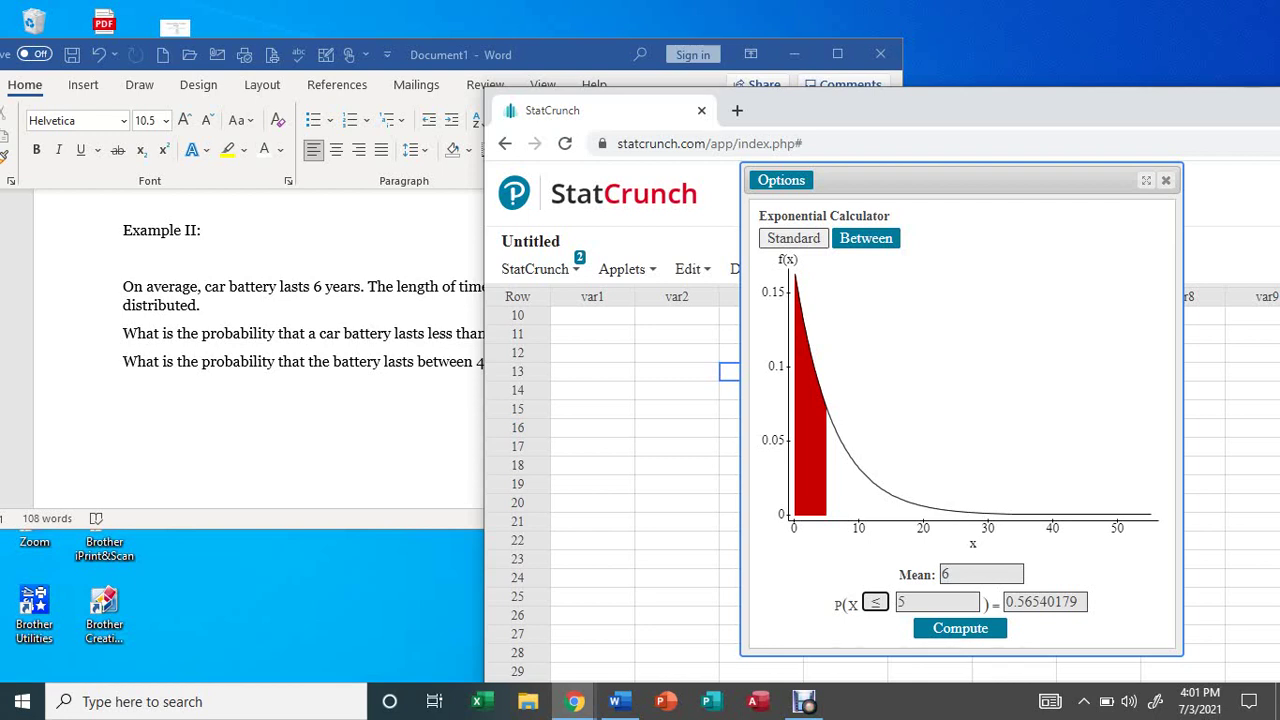
# Check the last question in Word and use StatCrunch's Between mode with an upper bound of 7 to compute P(4 ≤ X ≤ 7)
pyautogui.hotkey('alt', 'Tab')
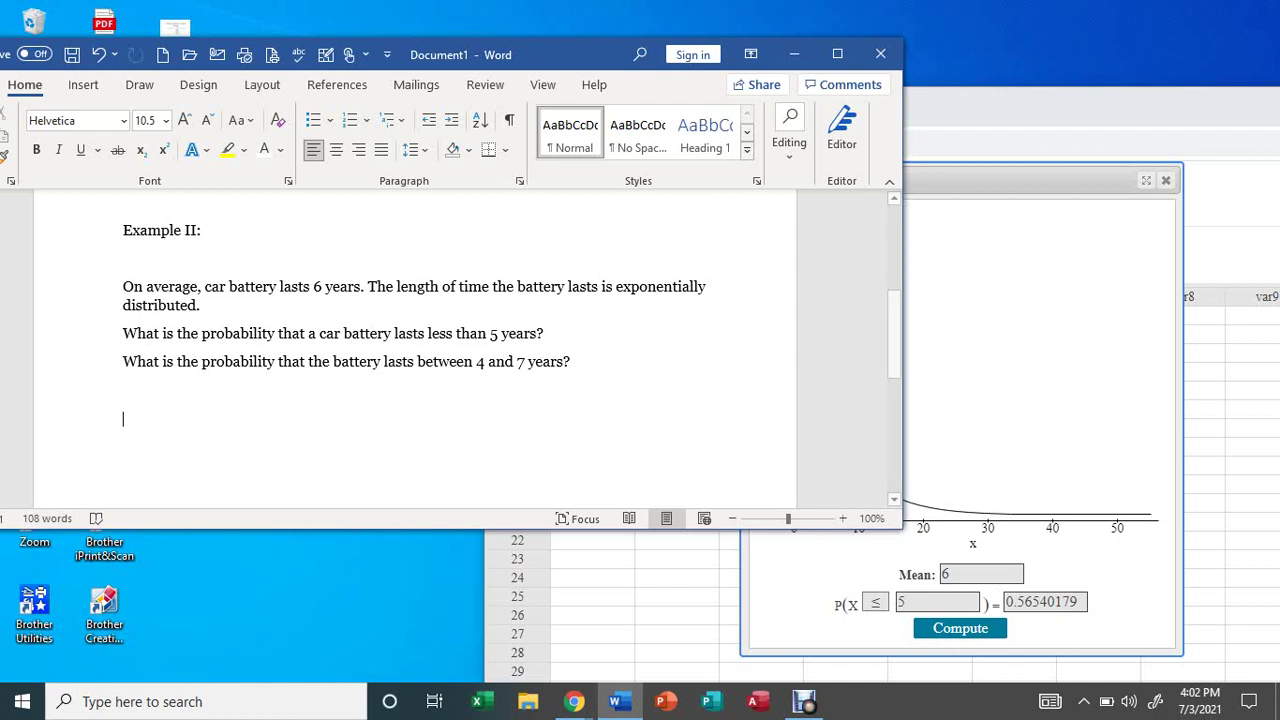
pyautogui.hotkey('alt', 'Tab')
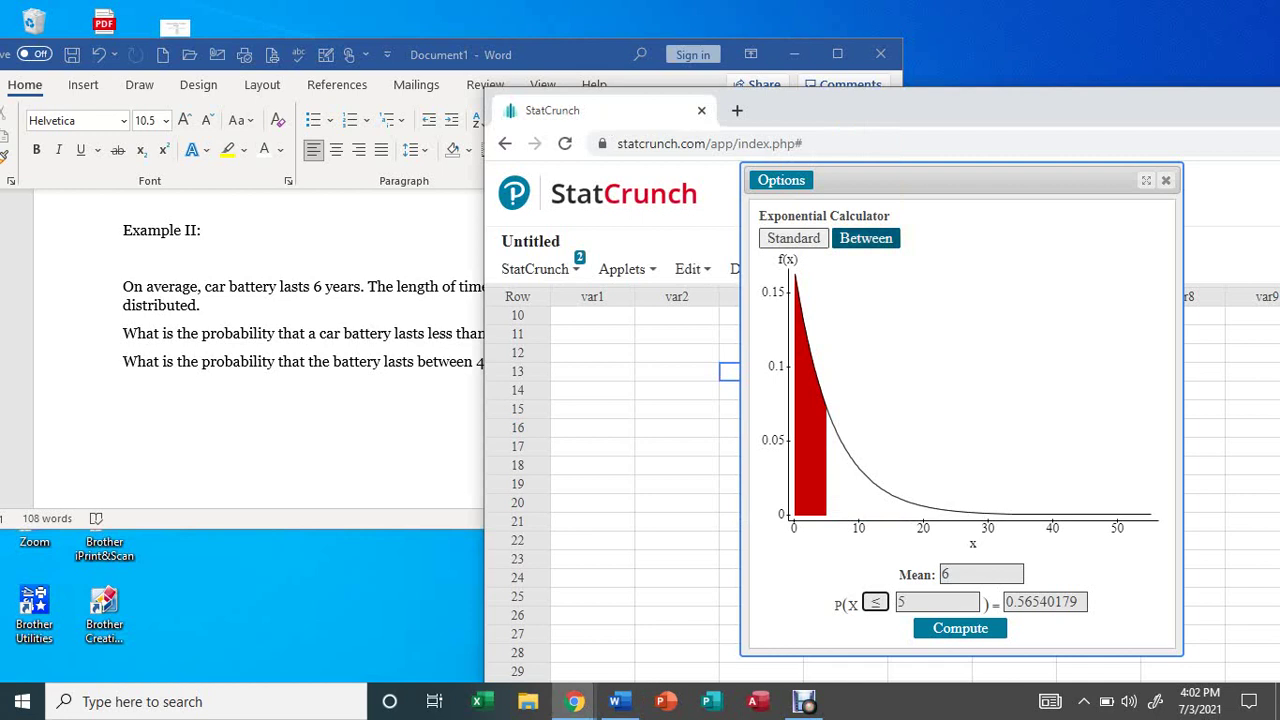
pyautogui.click(865, 238)
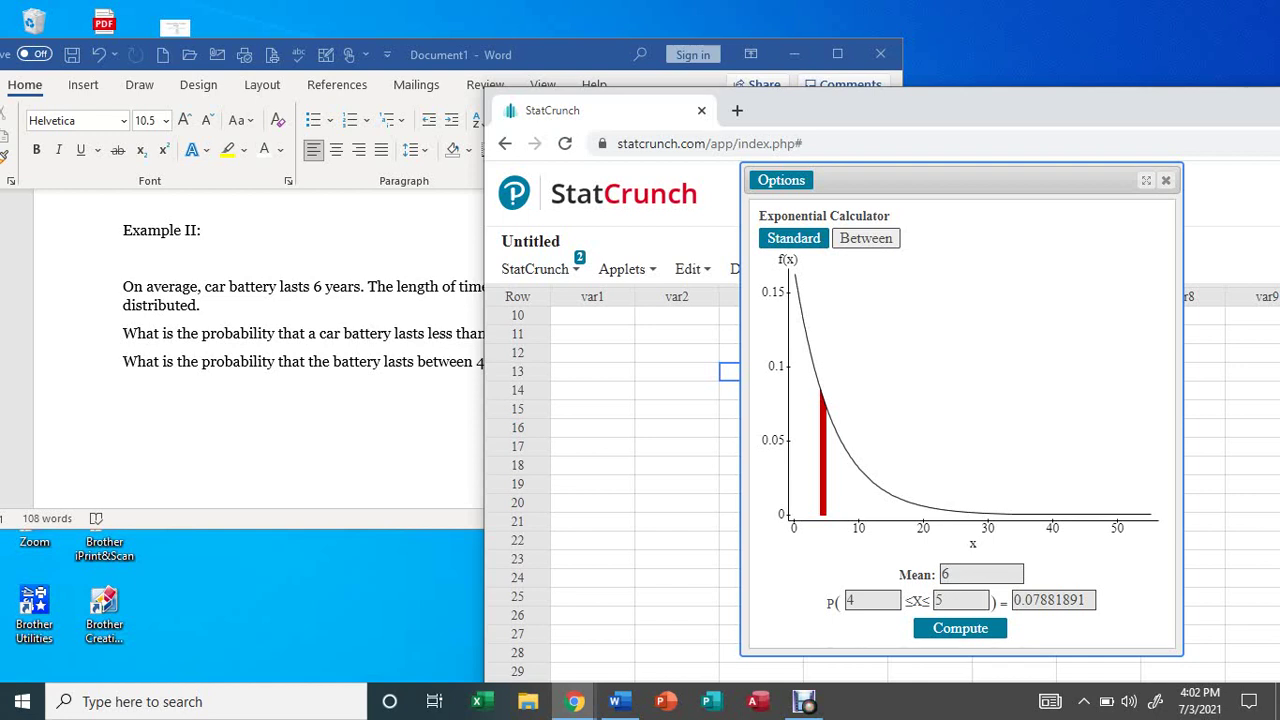
pyautogui.click(960, 600)
pyautogui.press('BackSpace')
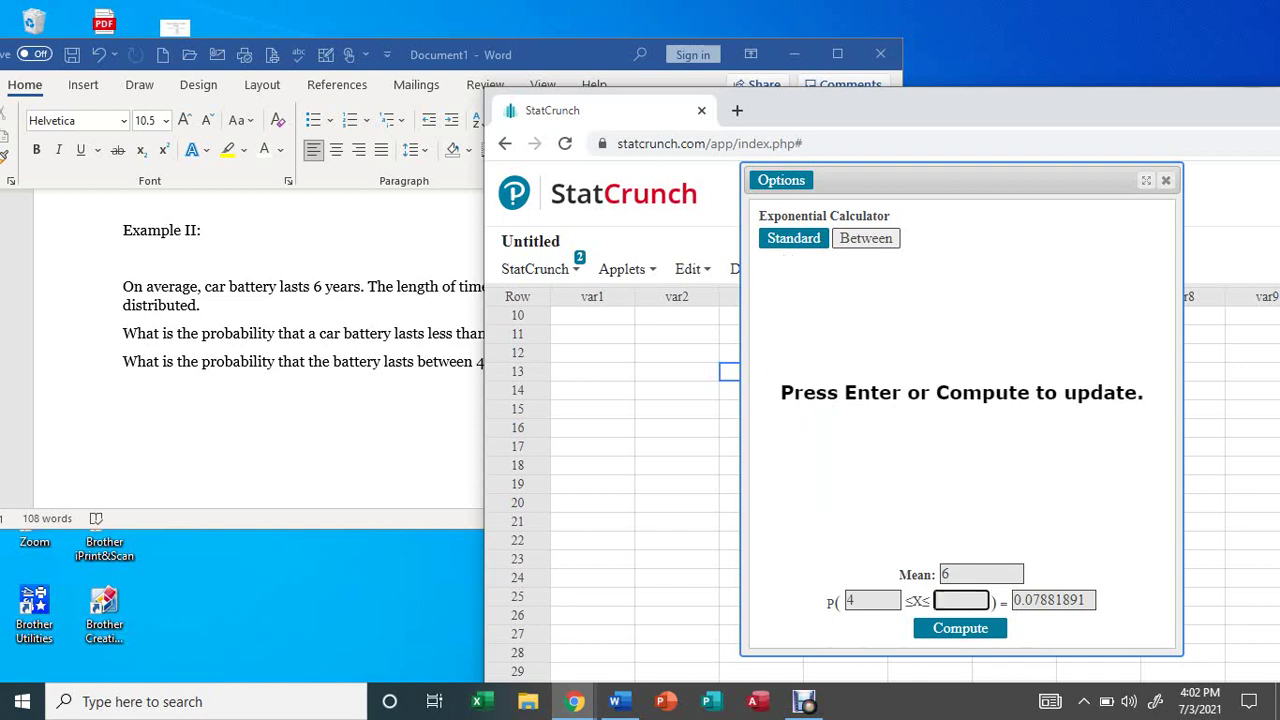
pyautogui.write('7')
pyautogui.press('Return')
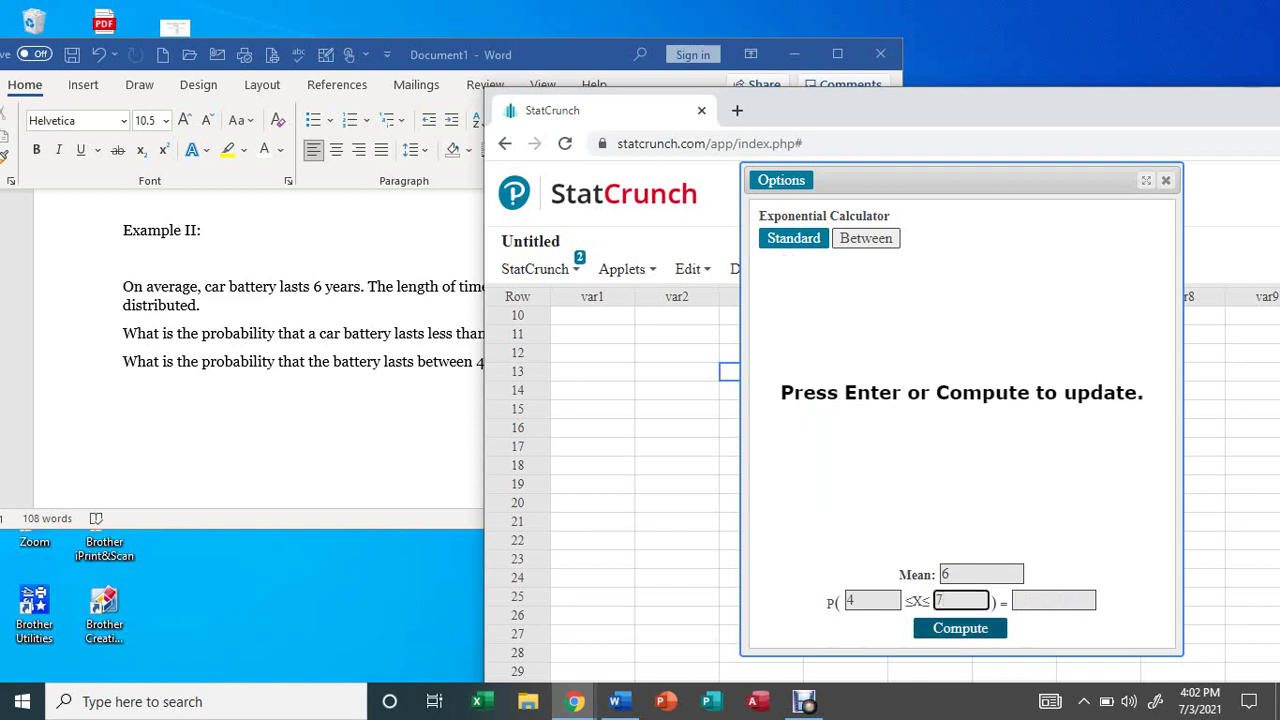